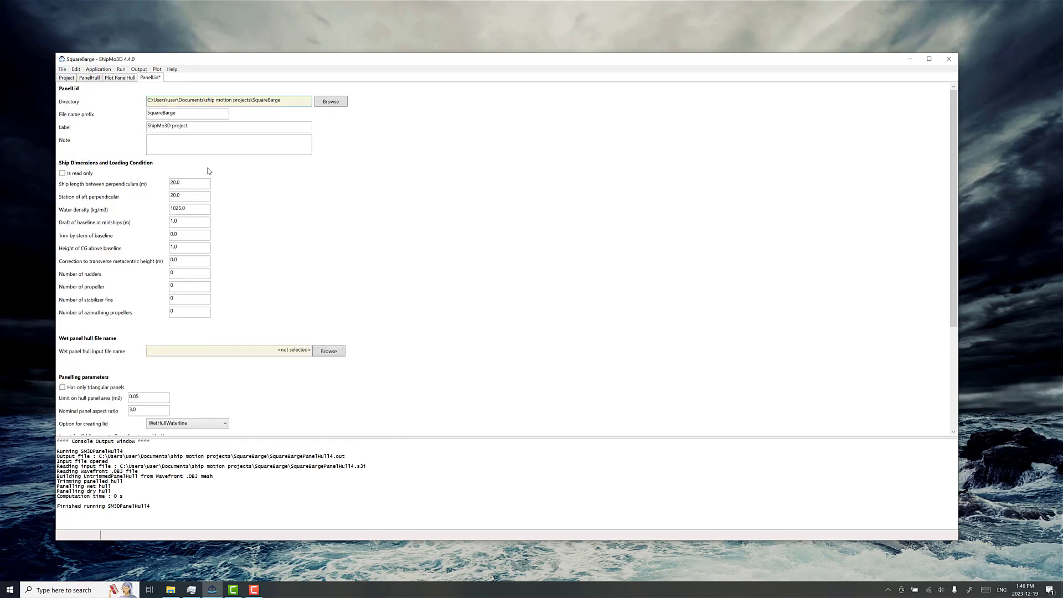
Step: Load SquareBargeWetPanelHull.bin as the wet panel hull input file for the panelled lid
left_click(328, 351)
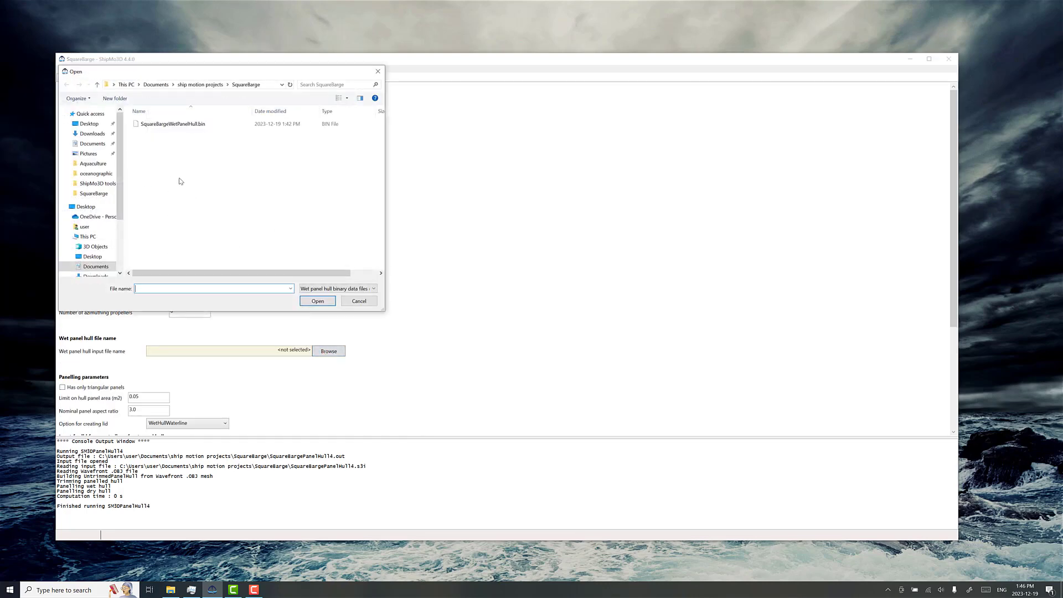
left_click(166, 124)
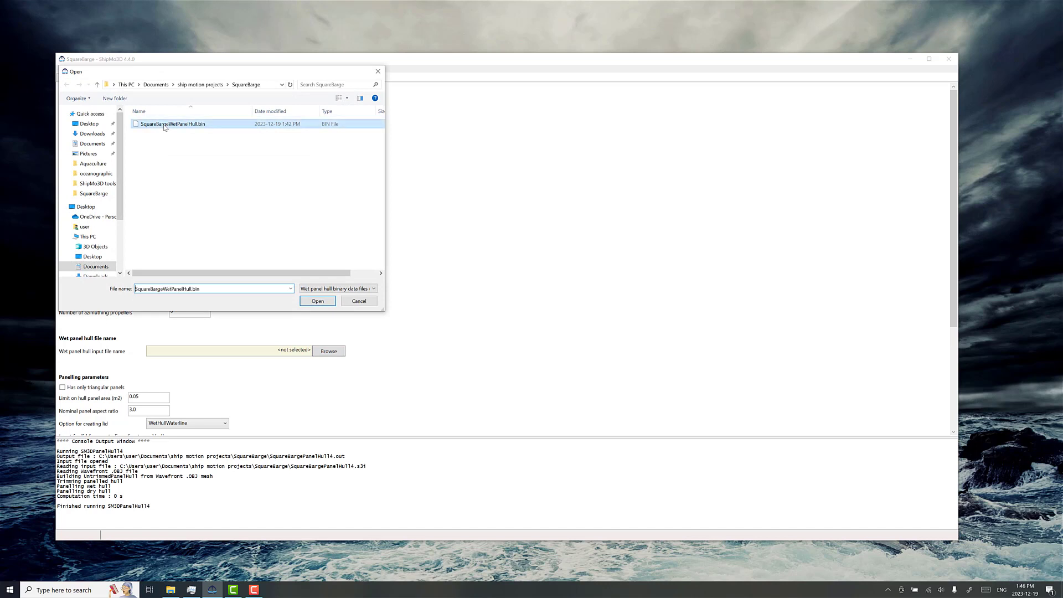
left_click(317, 301)
Step: Choose WetHullWaterline as the option for creating the lid
scroll(365, 363, "down", 2)
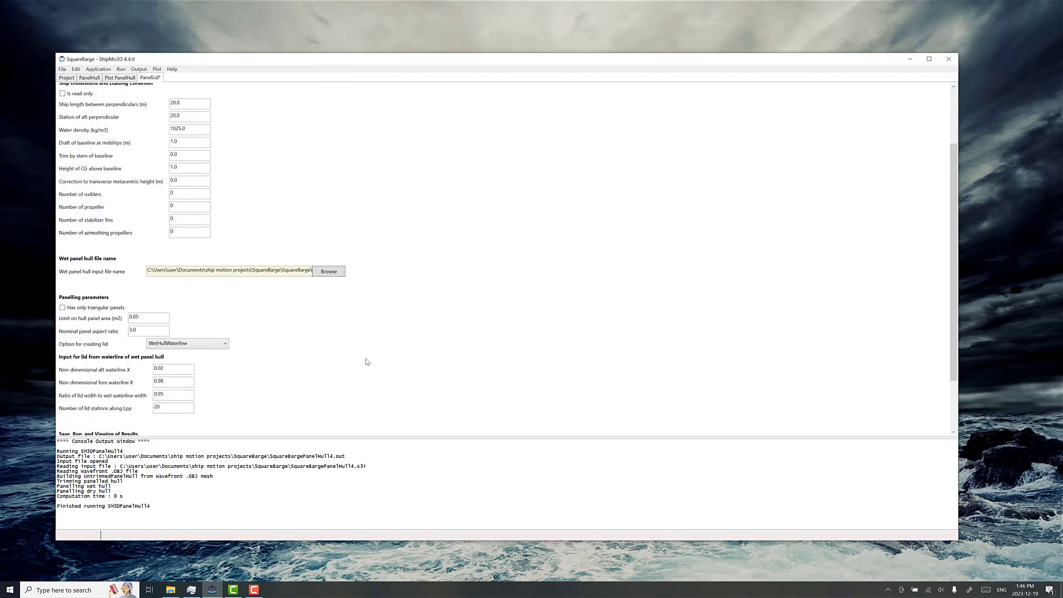
scroll(367, 362, "down", 2)
left_click(191, 273)
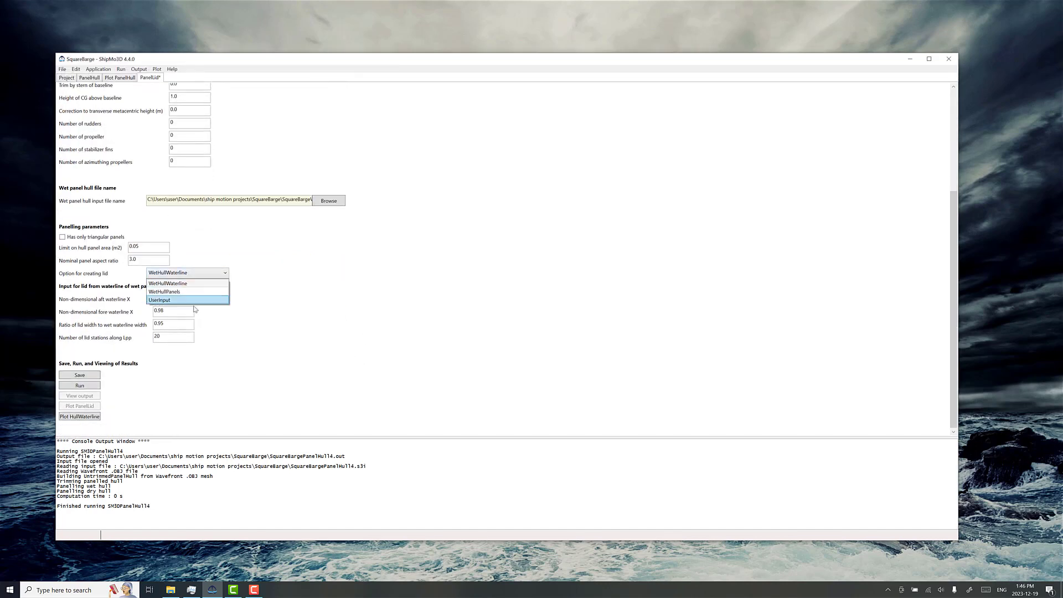
left_click(183, 283)
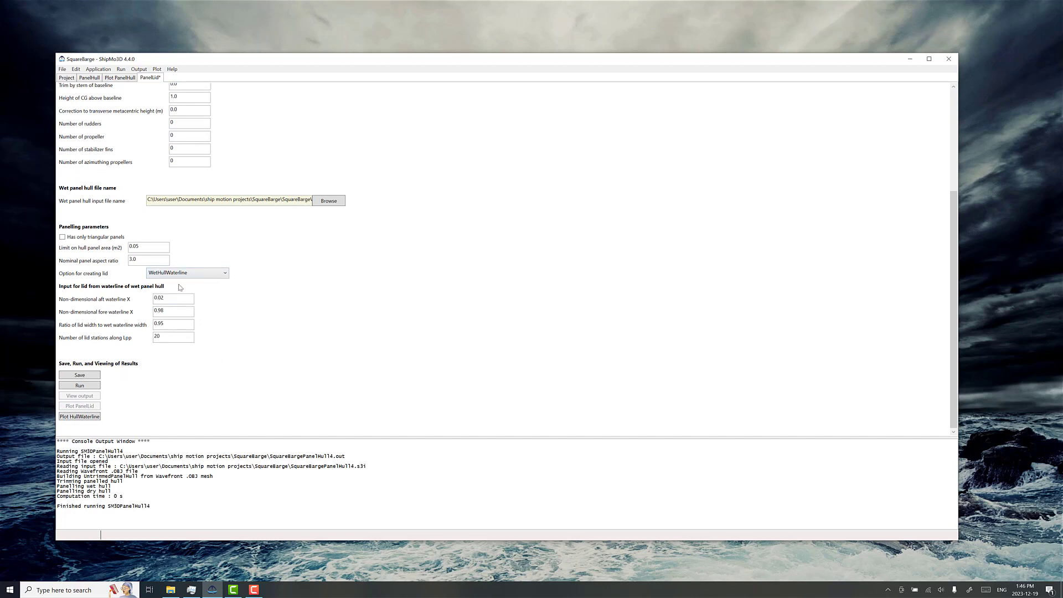
Step: Run the PanelLid computation and plot the panelled lid with the hull
left_click(89, 387)
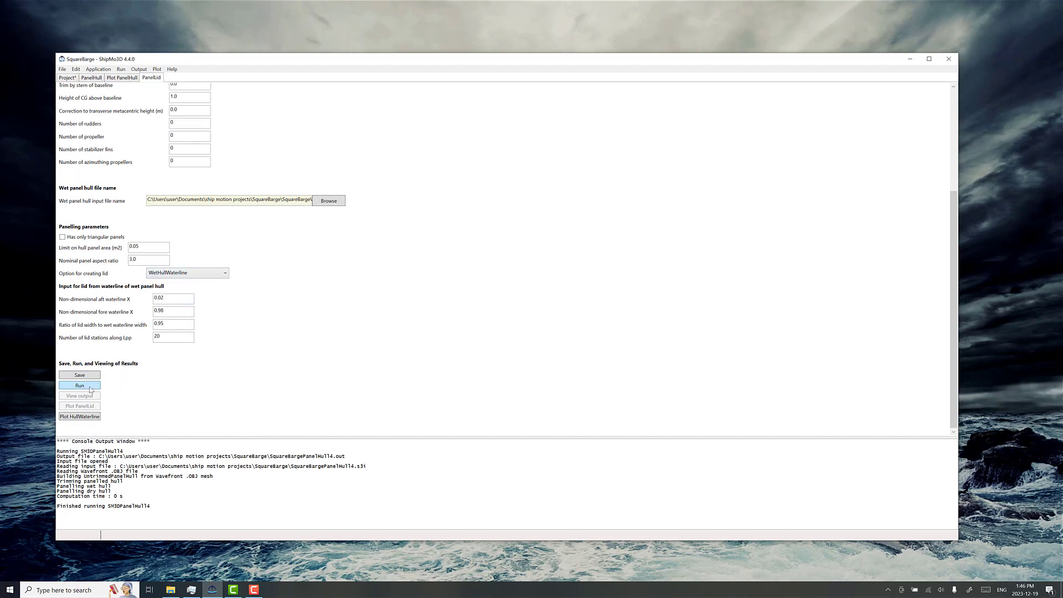
left_click(549, 320)
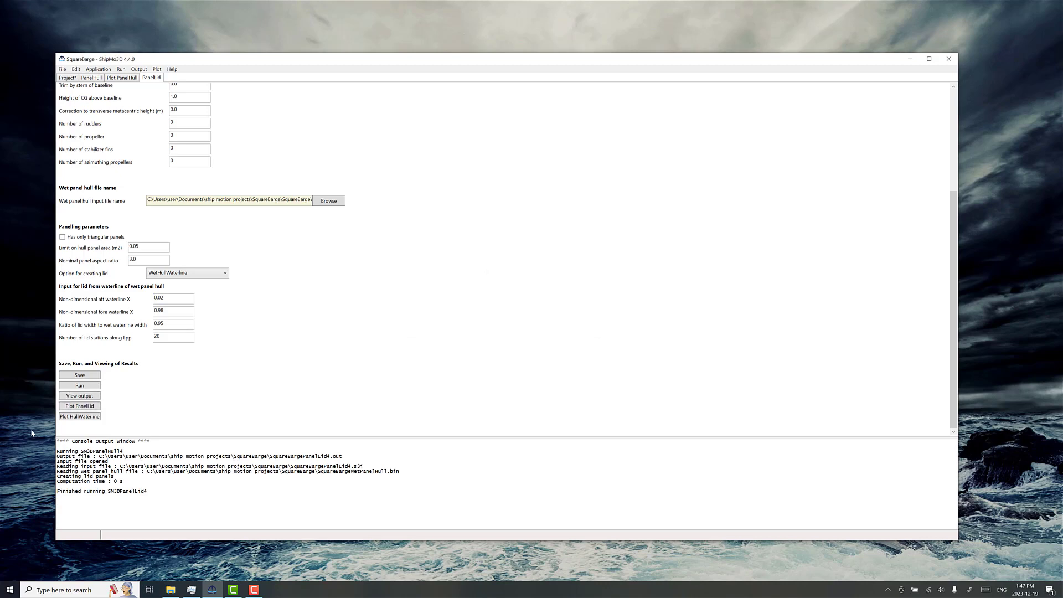
left_click(81, 407)
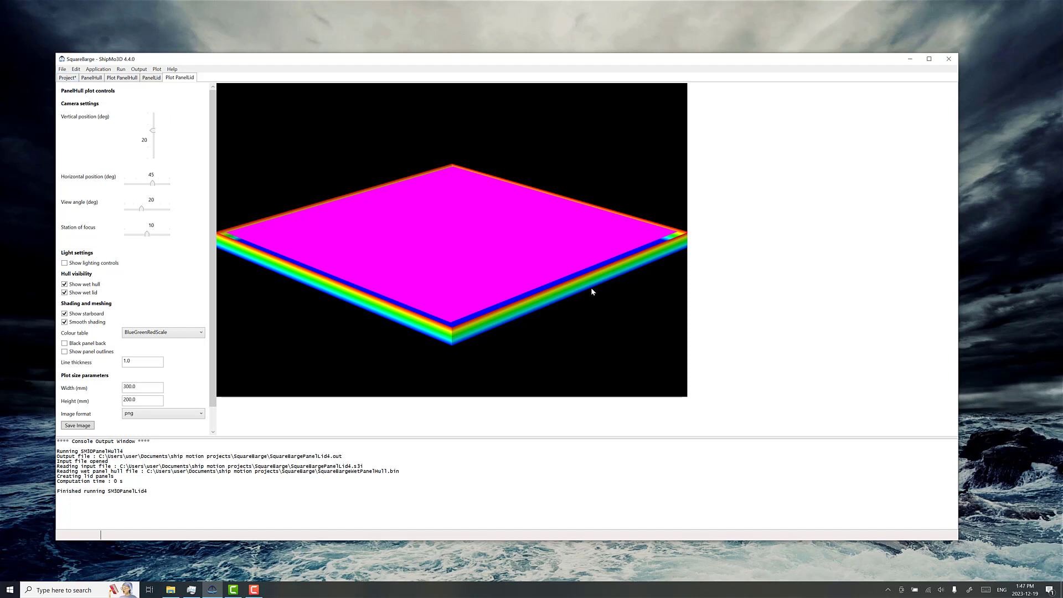
Step: Add a new RadDif data set to the SquareBarge project
left_click(62, 69)
mouse_move(61, 109)
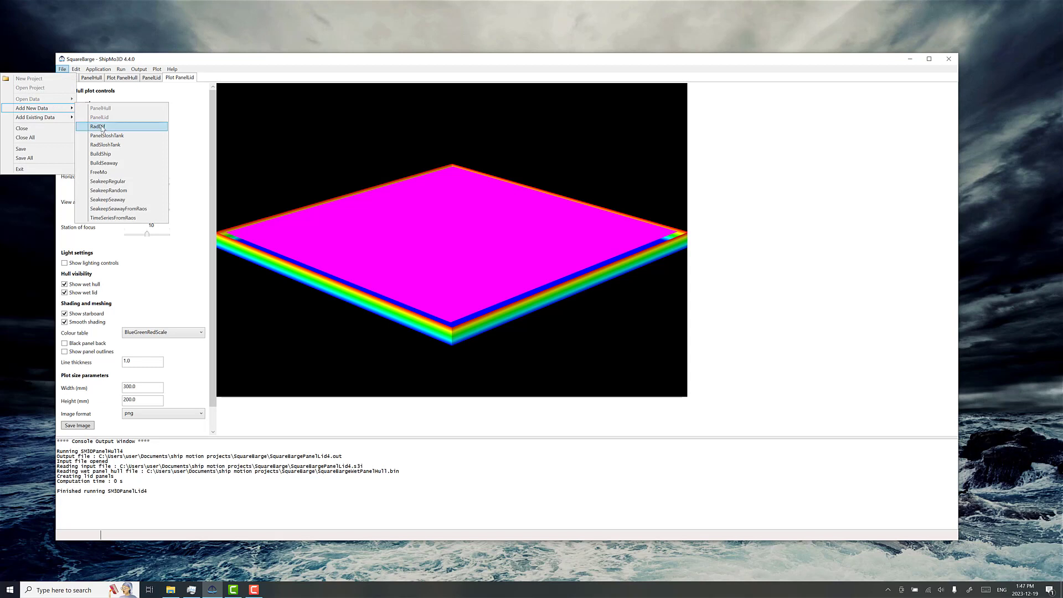
left_click(98, 127)
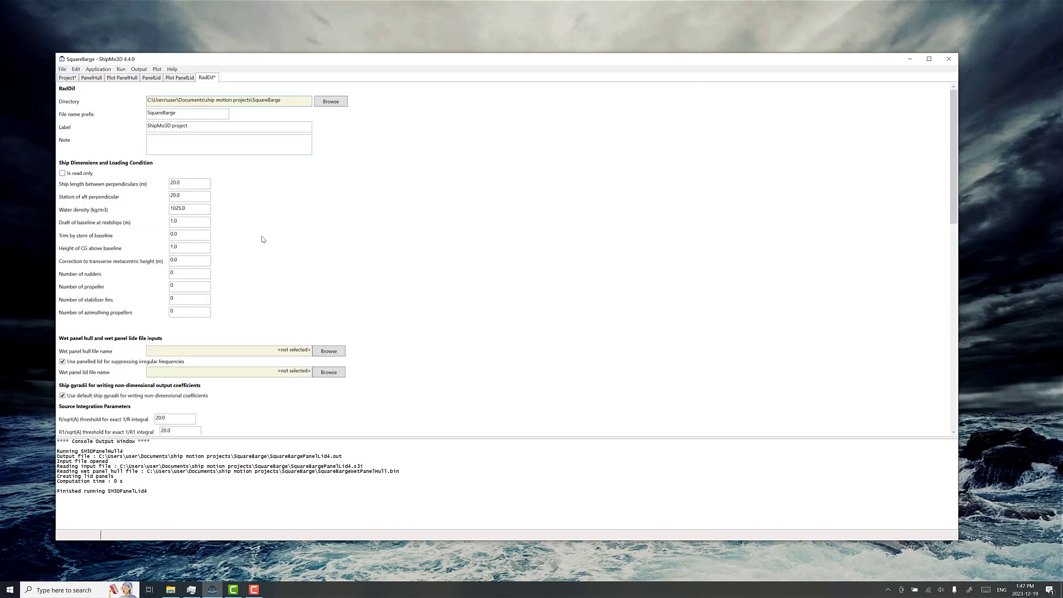
Step: Load SquareBargeWetPanelHull.bin as the RadDif wet panel hull file and SquareBargeWetPanelLid.bin as the wet panel lid file
scroll(265, 321, "down", 2)
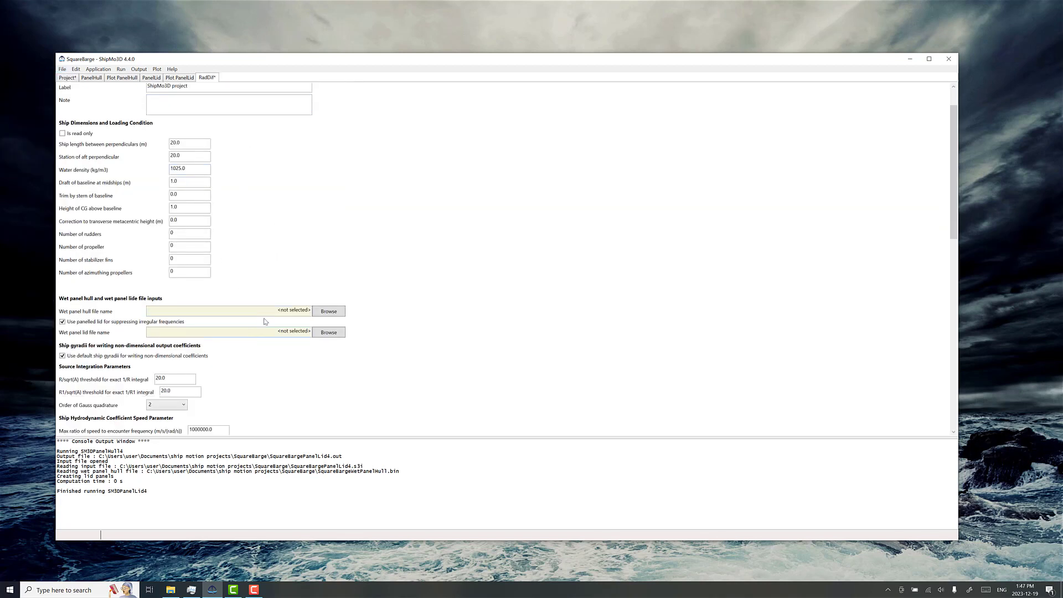
left_click(325, 312)
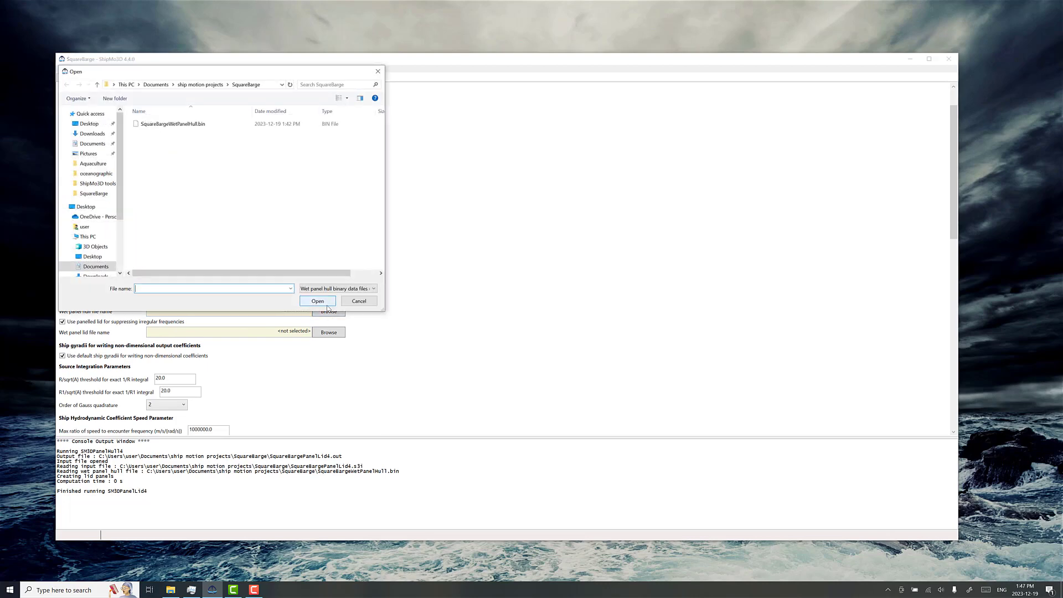
left_click(179, 124)
left_click(310, 301)
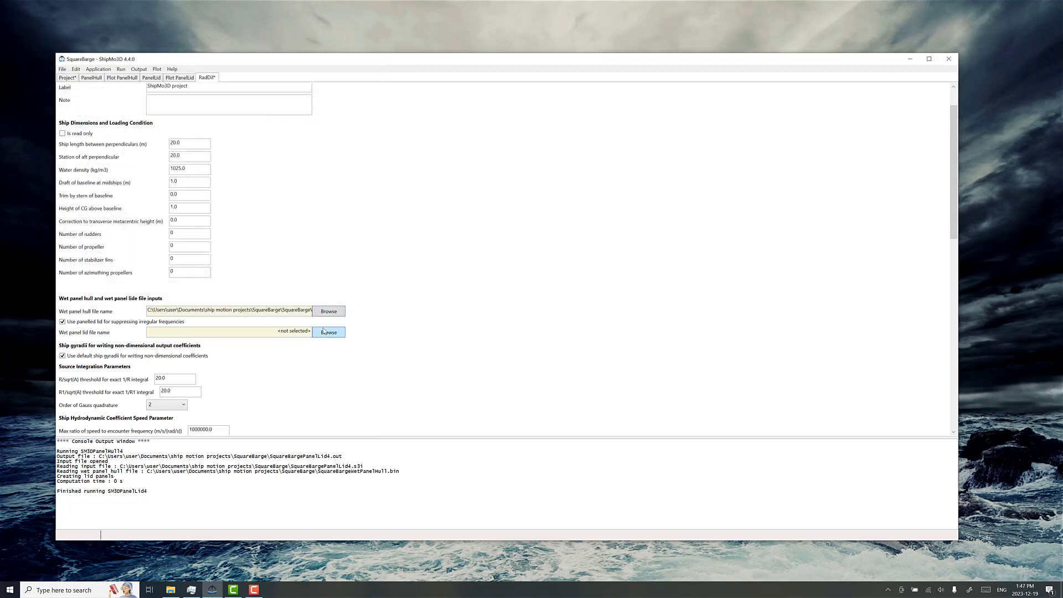
left_click(325, 331)
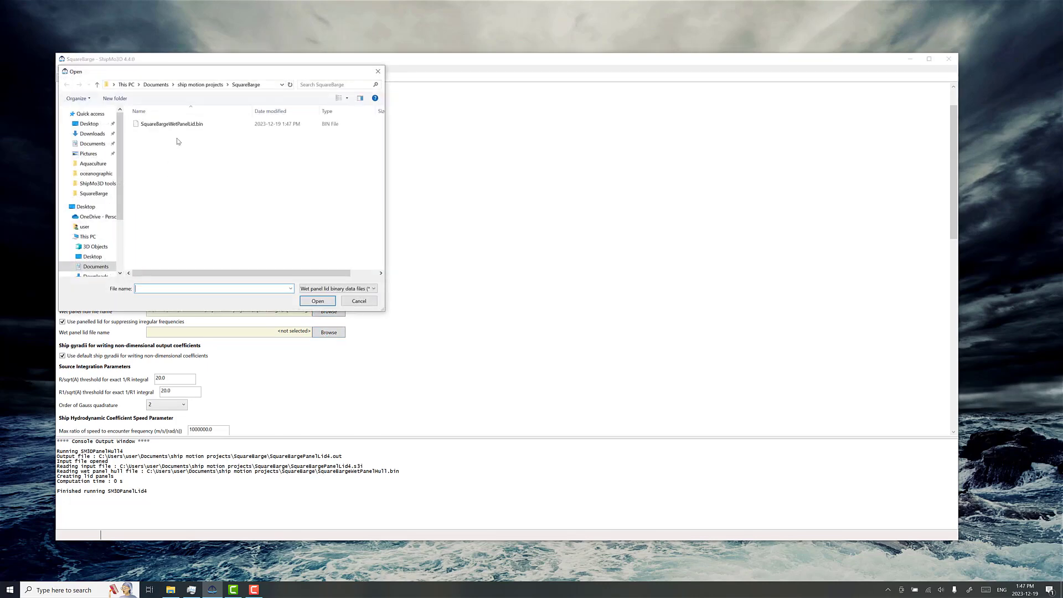
left_click(178, 125)
left_click(317, 302)
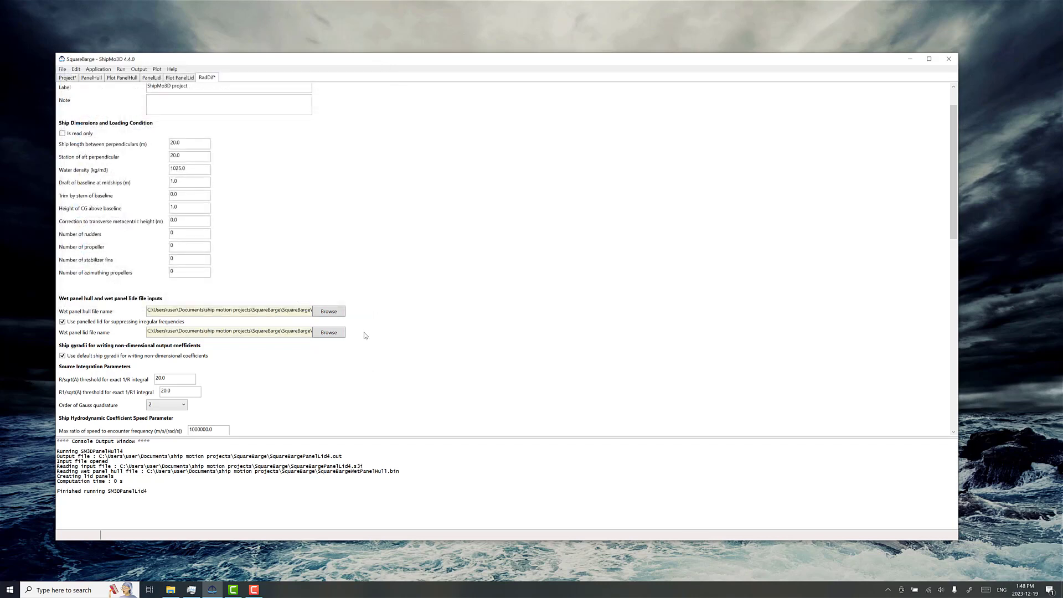
Step: Set the radiation encounter frequency range to minimum 0.05, maximum 7.0 and increment 0.05 rad/s, with diffraction computations included
scroll(365, 335, "down", 1)
scroll(365, 335, "down", 1)
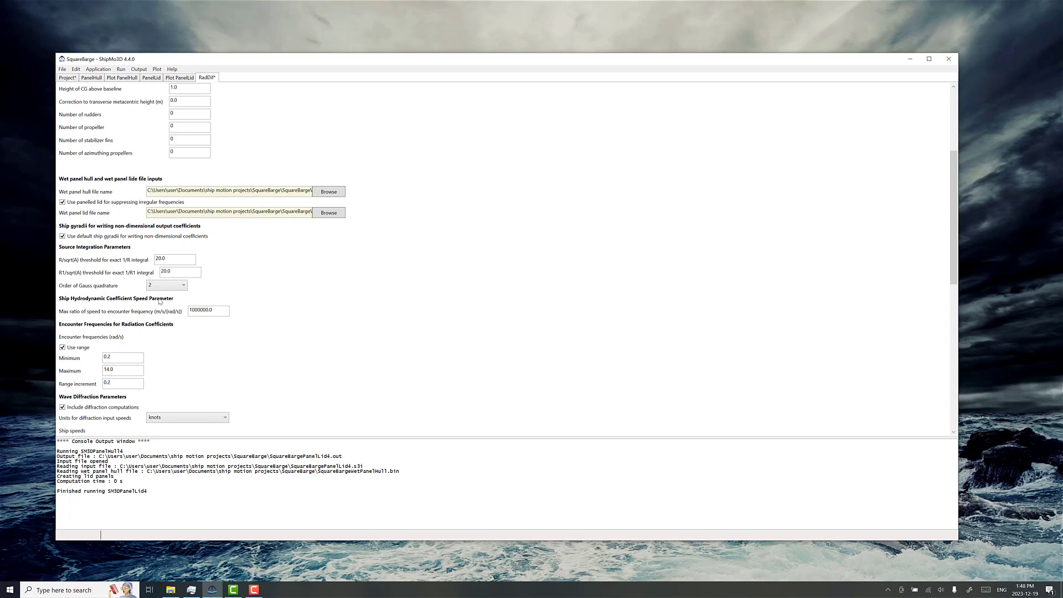
scroll(168, 294, "down", 1)
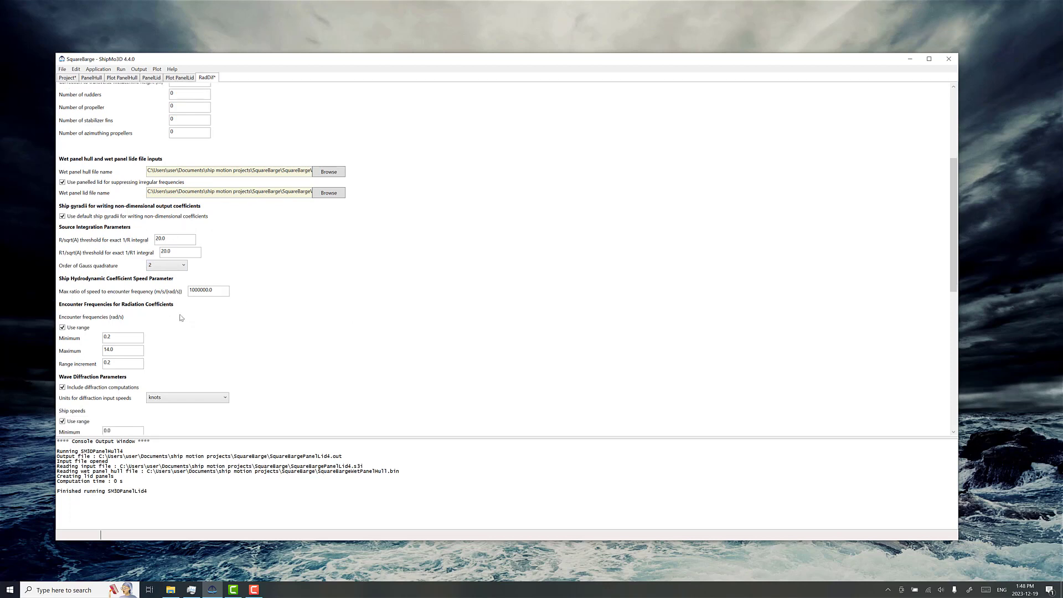
scroll(115, 326, "down", 2)
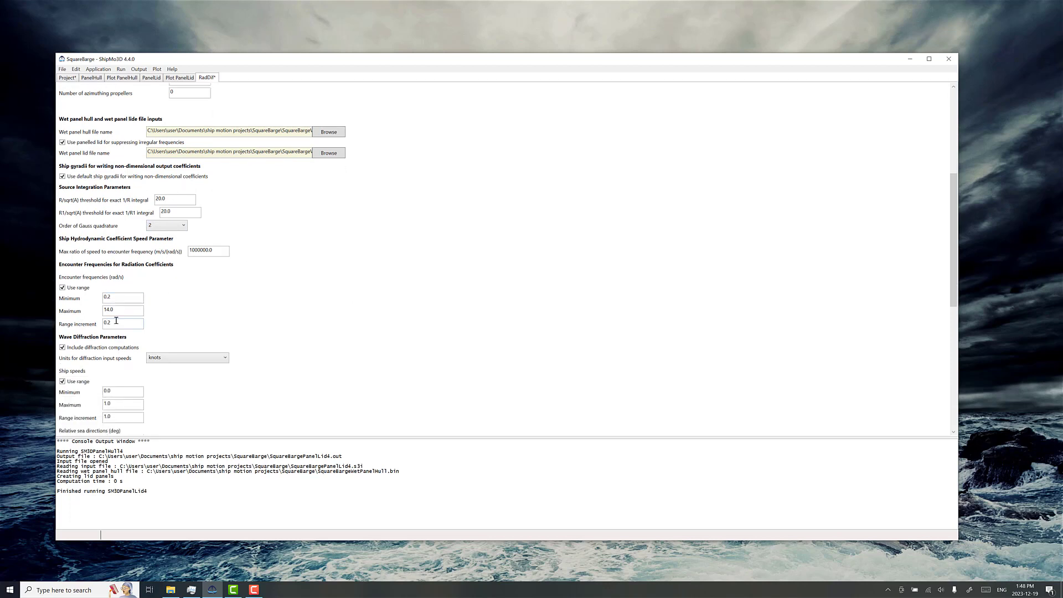
scroll(73, 350, "down", 1)
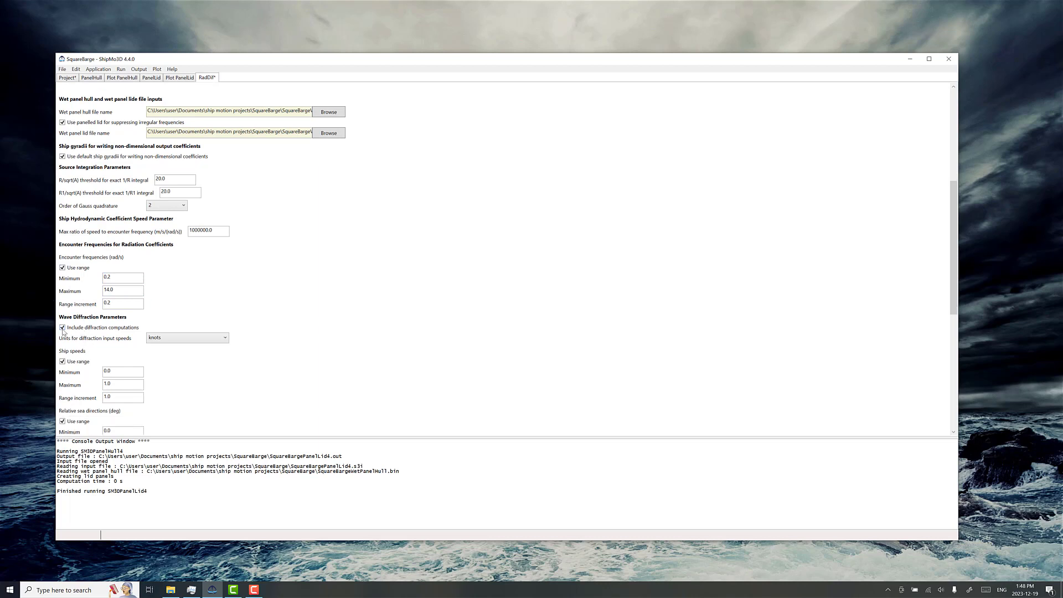
left_click(62, 328)
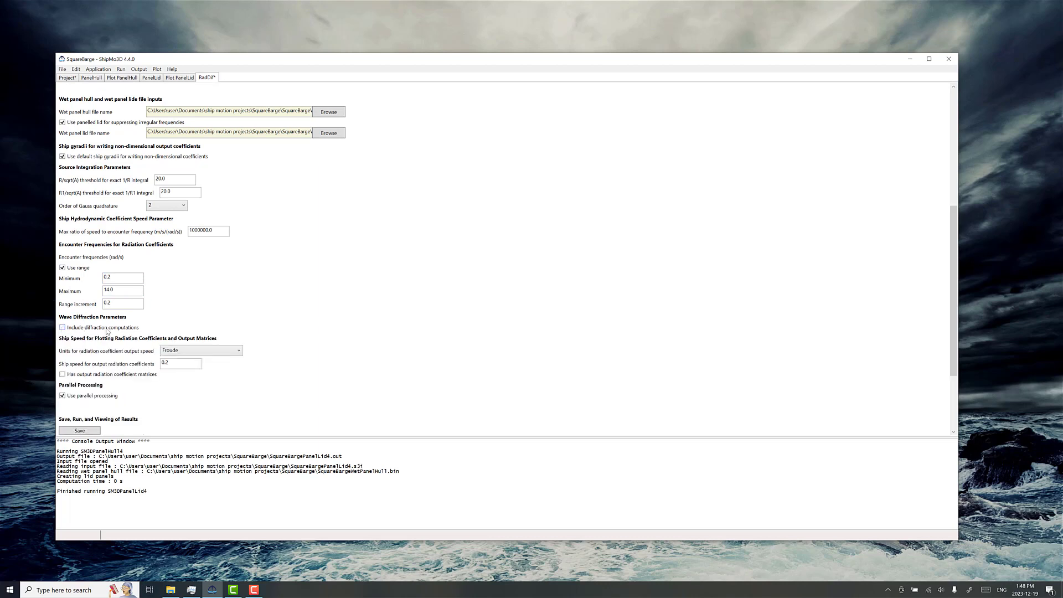
left_click(114, 287)
left_click_drag(118, 293, 88, 299)
type("75")
left_click_drag(118, 303, 100, 305)
type("0.05")
left_click(102, 330)
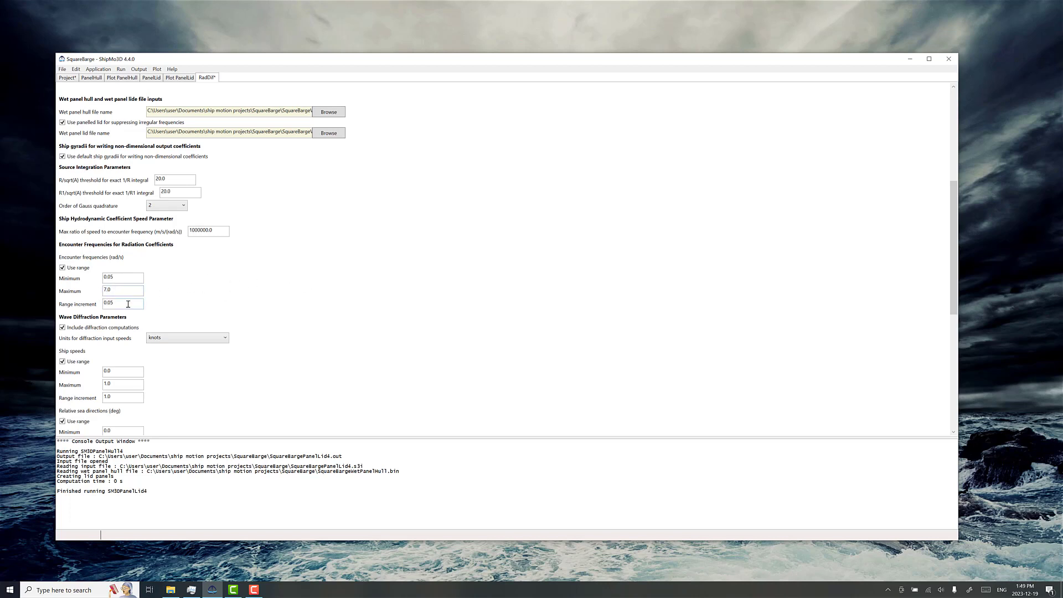
Step: Set the diffraction ship speed range to a maximum of 5 knots with an increment of 5
scroll(134, 302, "down", 2)
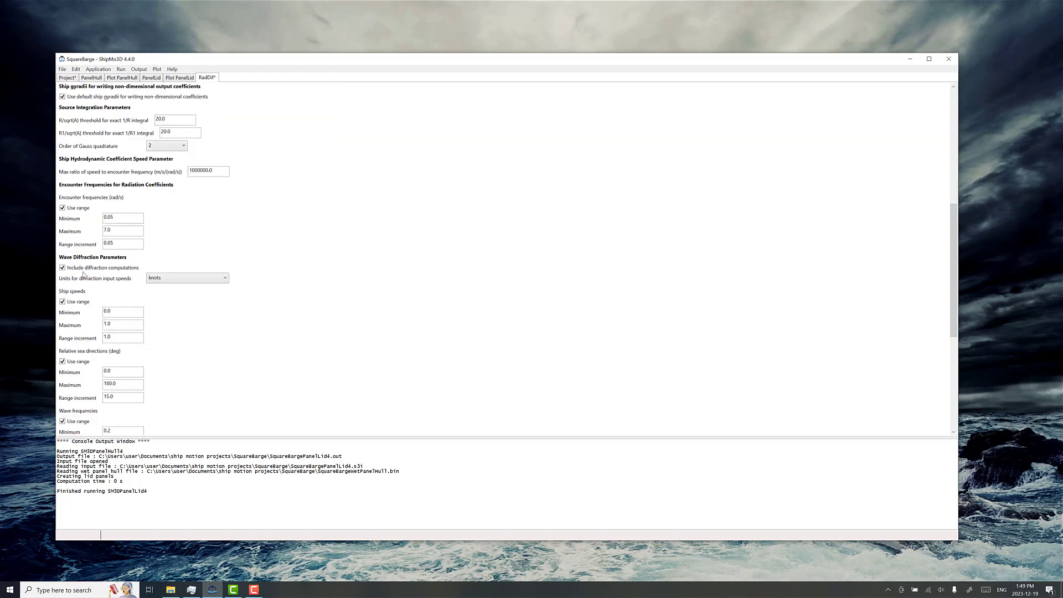
scroll(130, 255, "down", 2)
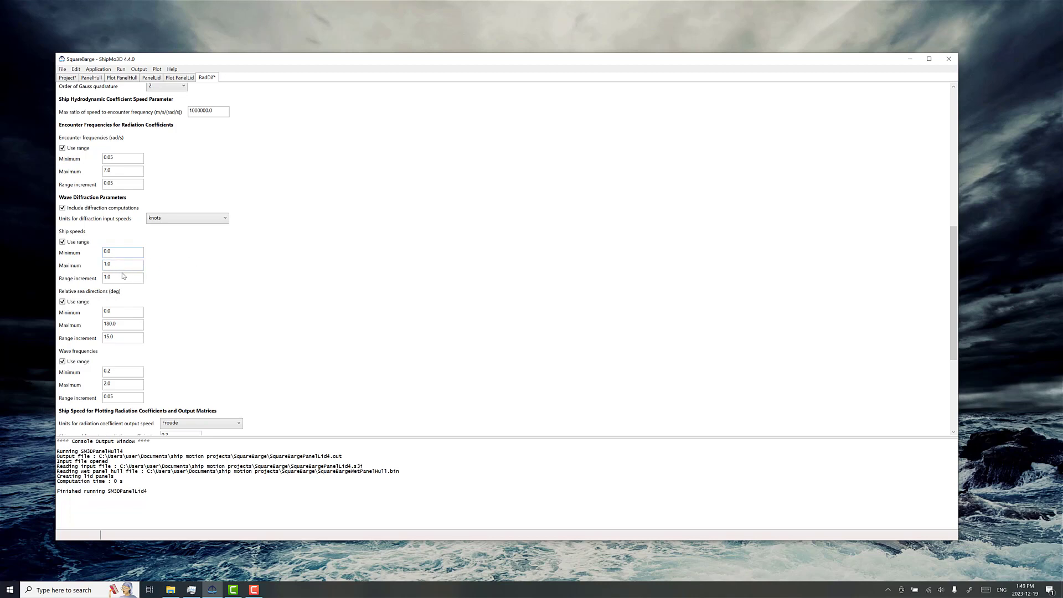
scroll(112, 244, "down", 1)
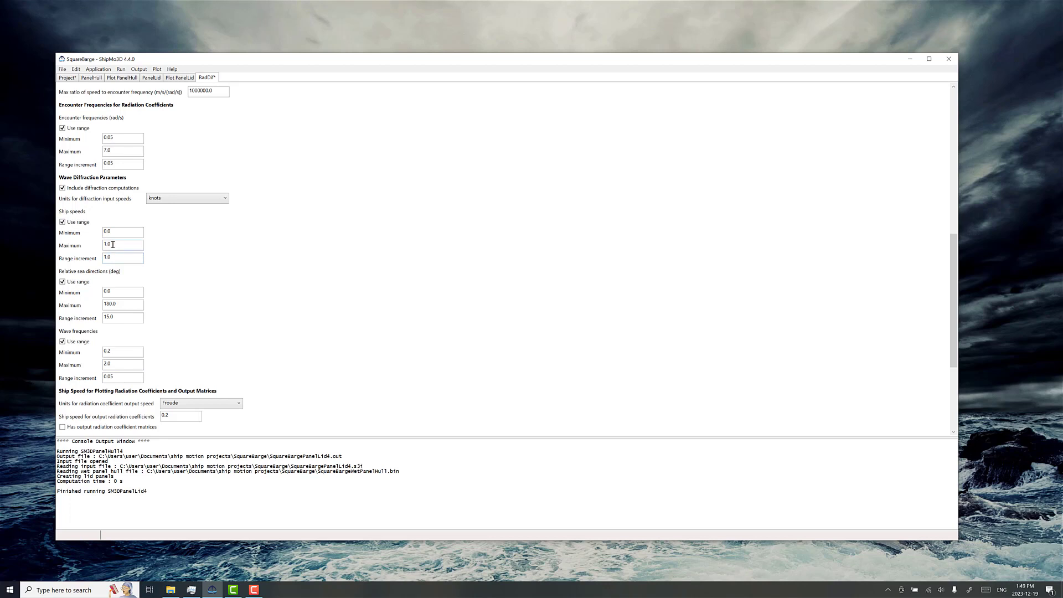
left_click_drag(112, 244, 92, 250)
type("5")
key("Tab")
type("5")
Step: Run the RadDif computation with the default sea direction, wave frequency and parallel processing settings
scroll(159, 329, "down", 1)
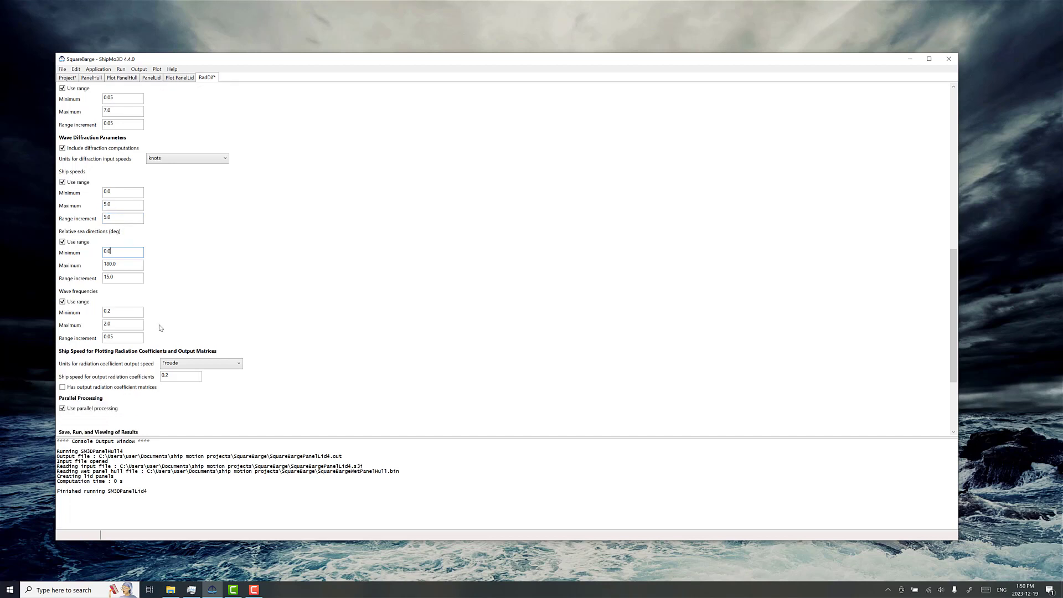
scroll(159, 328, "down", 1)
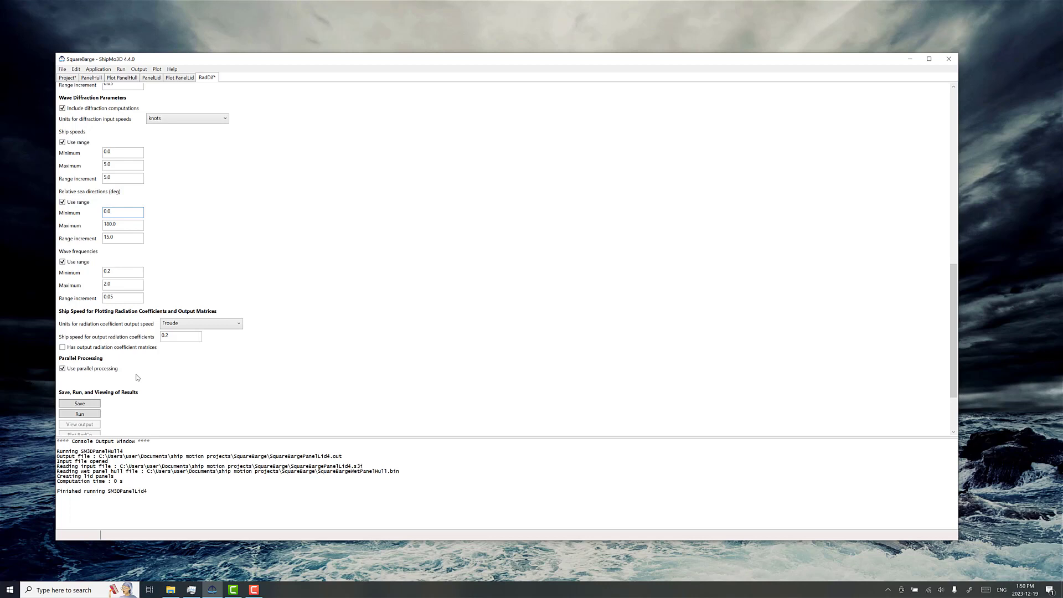
scroll(139, 378, "down", 1)
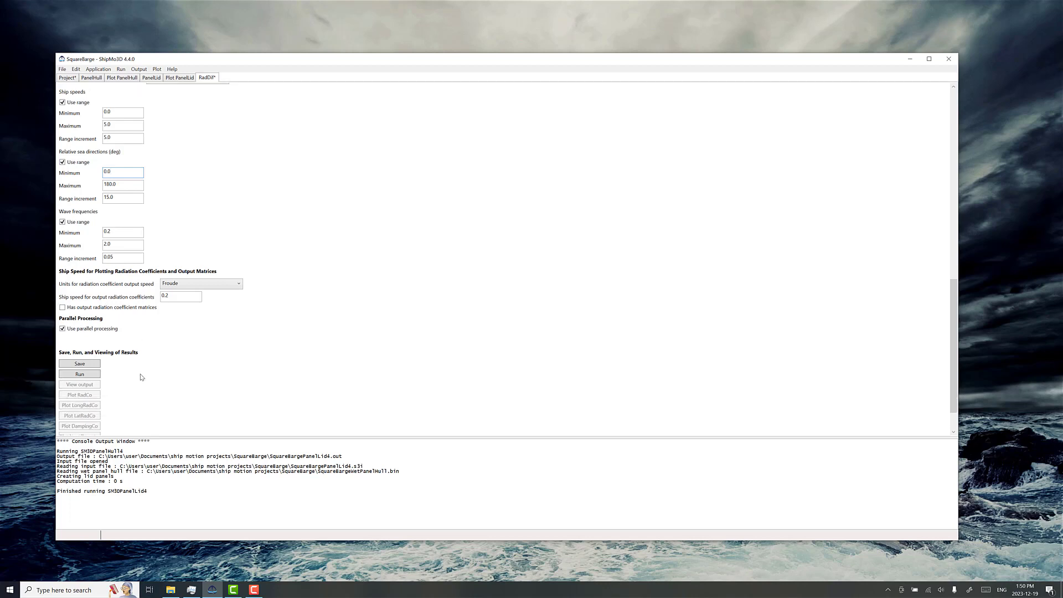
left_click(92, 376)
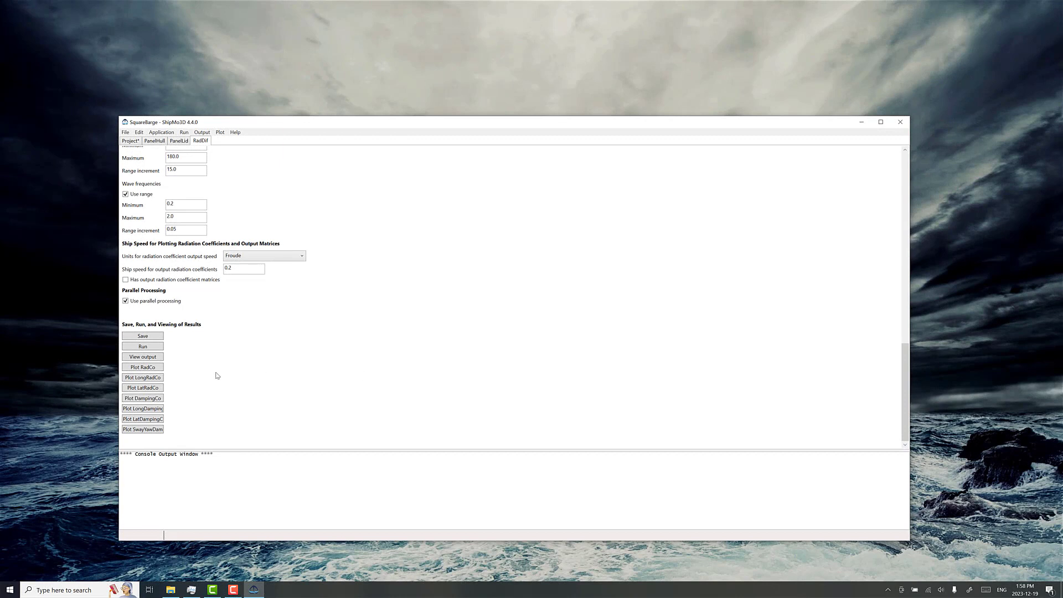
Step: Plot the RadCo radiation coefficients and examine the added mass and damping curves, especially surge at high encounter frequencies
left_click(154, 369)
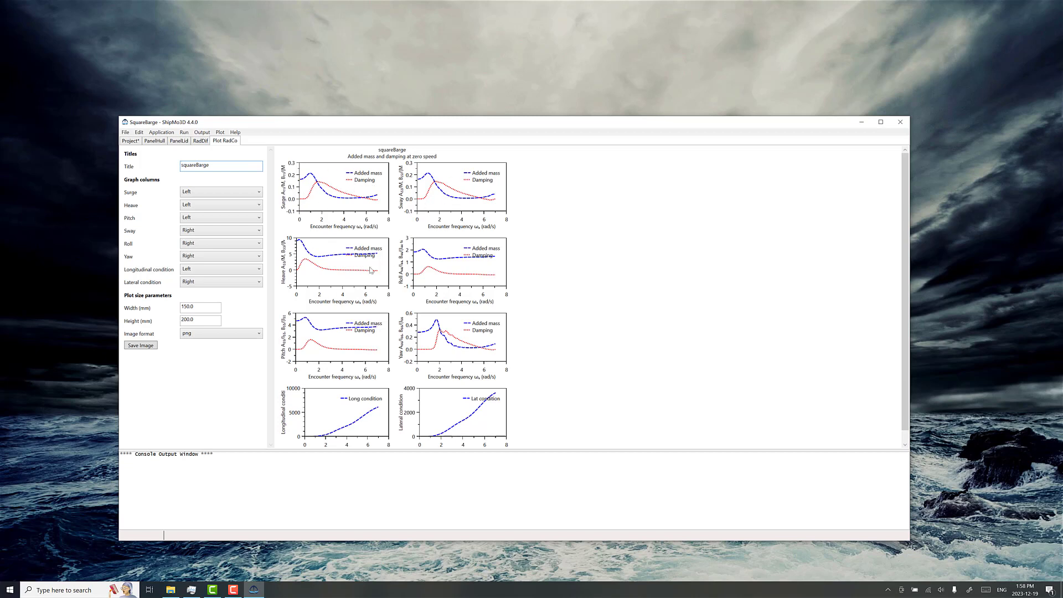
scroll(438, 410, "down", 1)
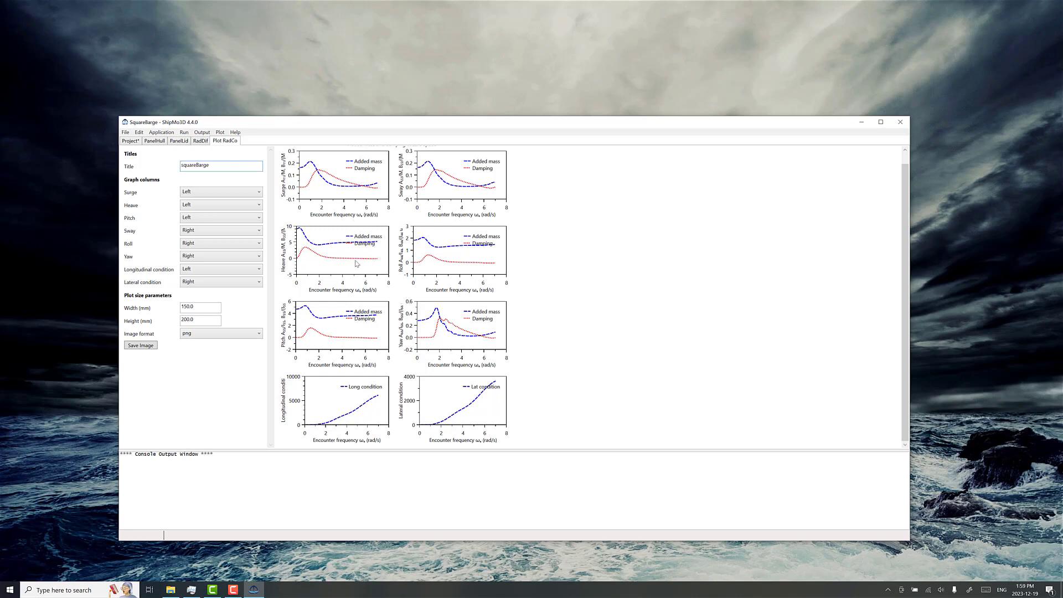
scroll(363, 264, "up", 1)
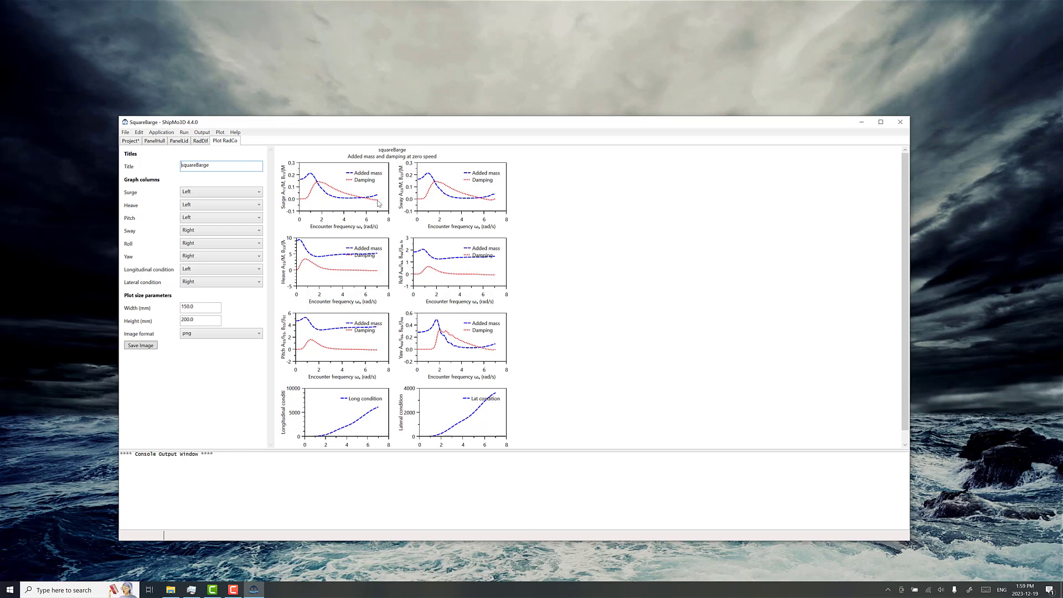
mouse_move(379, 203)
left_click(380, 197)
Step: Return to the RadDif inputs and add a new BuildShip data set to the project
left_click(200, 141)
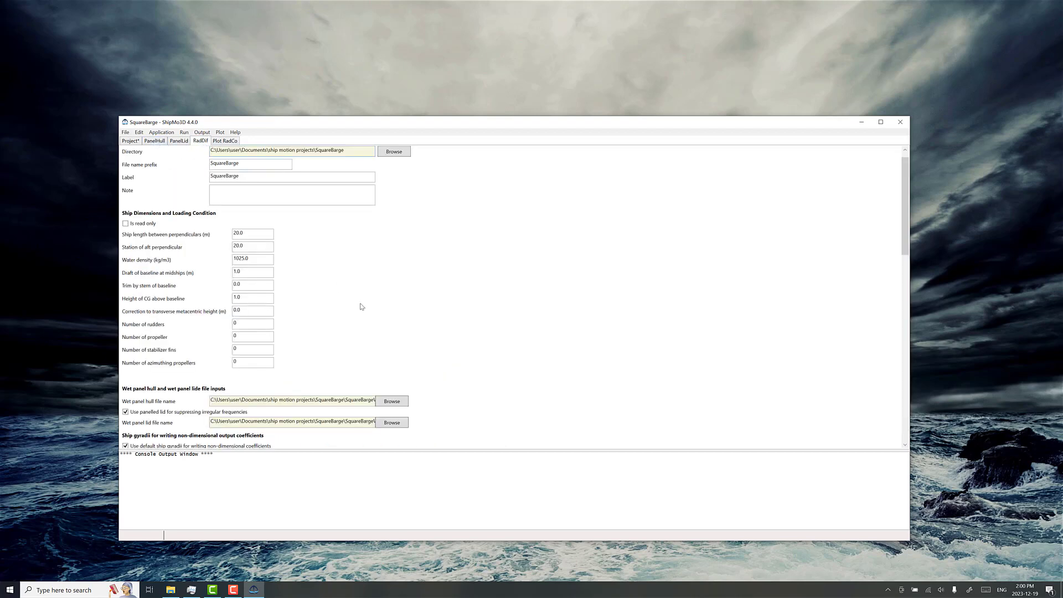
scroll(361, 306, "down", 15)
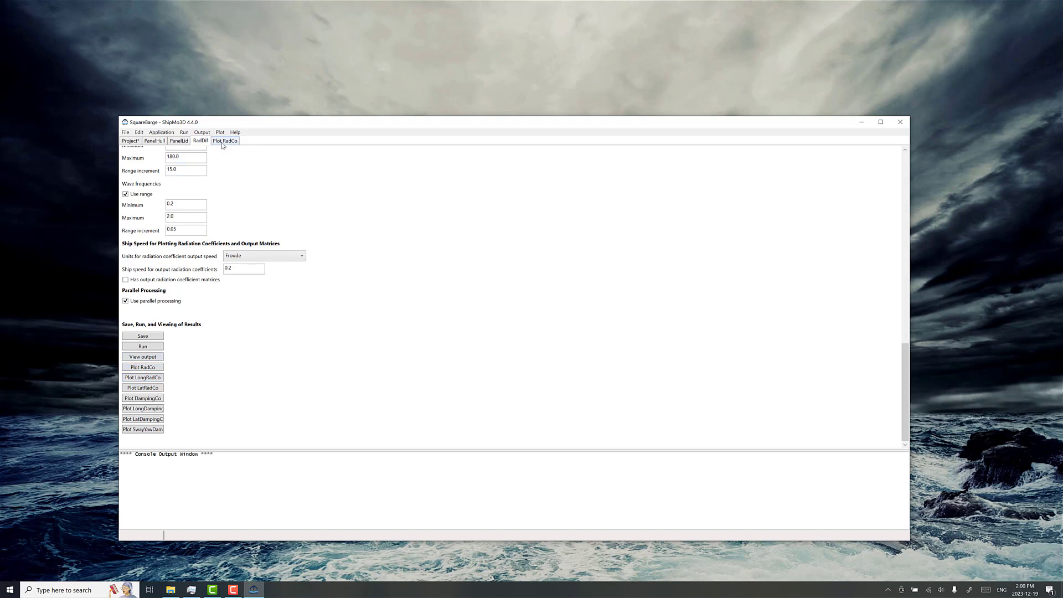
scroll(222, 381, "up", 1)
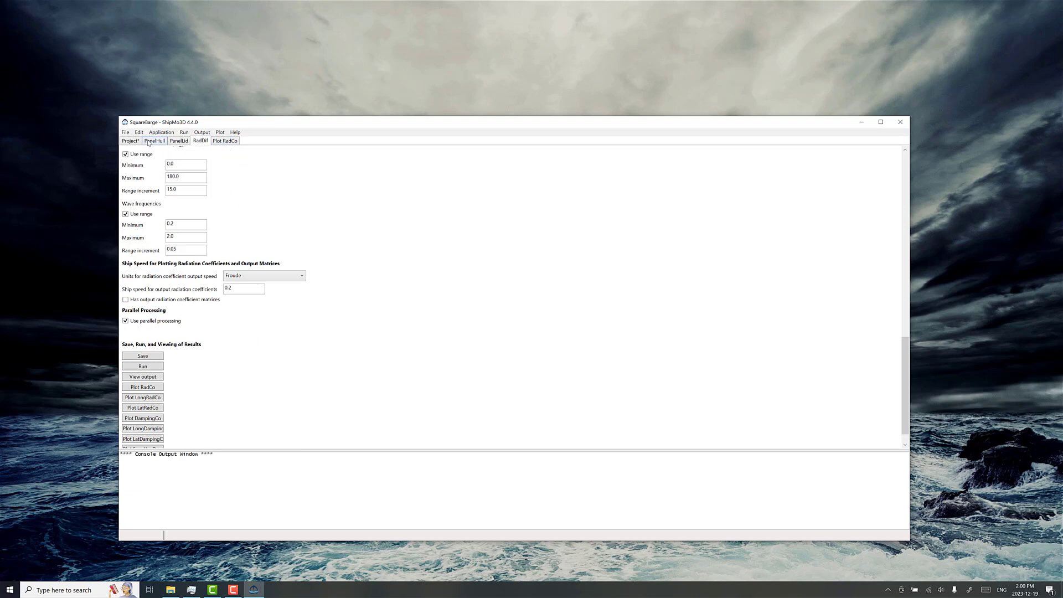
left_click(125, 133)
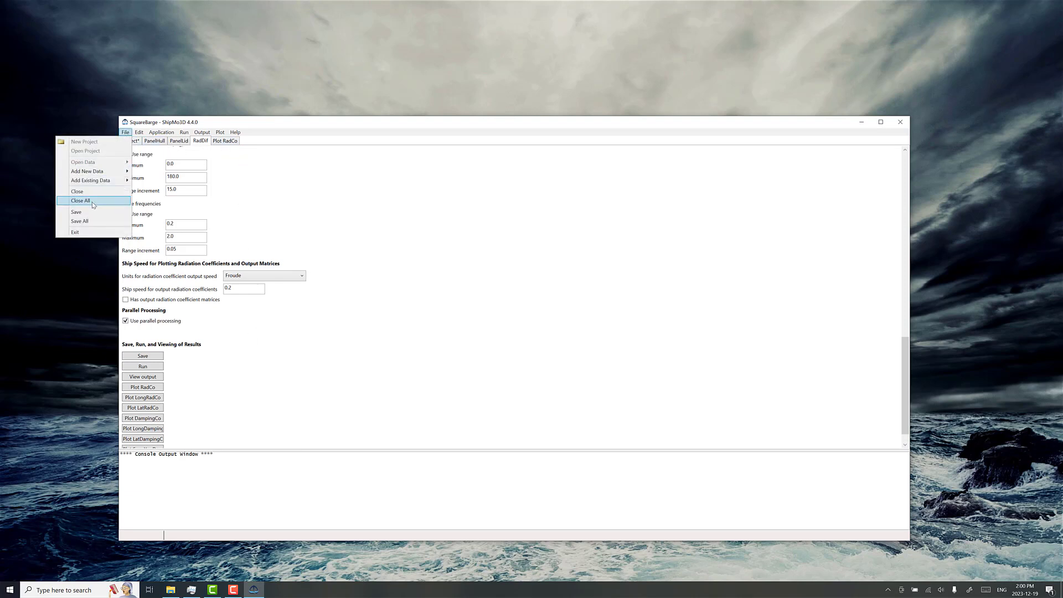
mouse_move(114, 172)
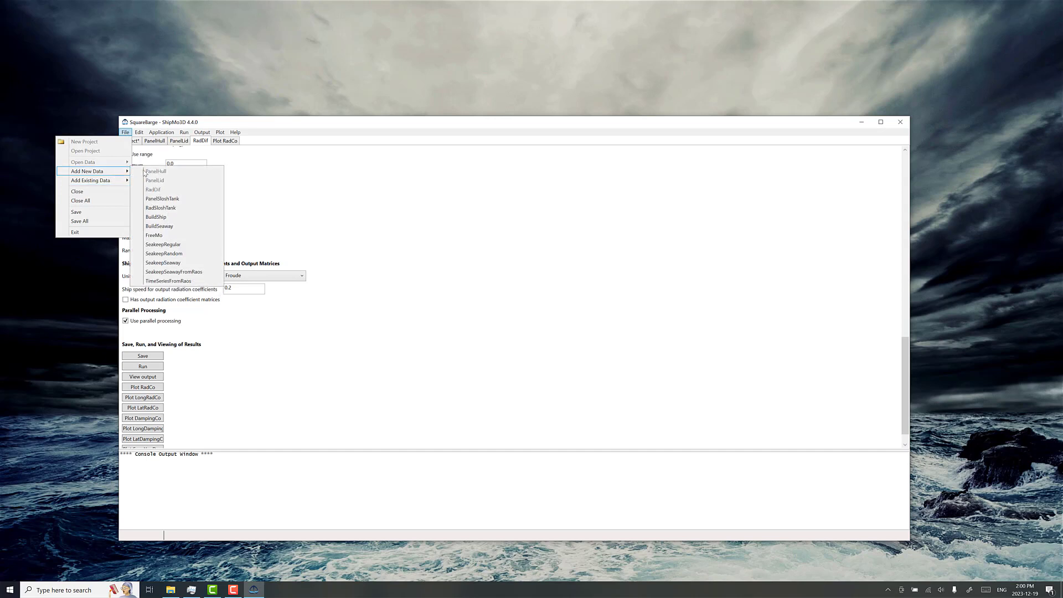
left_click(158, 217)
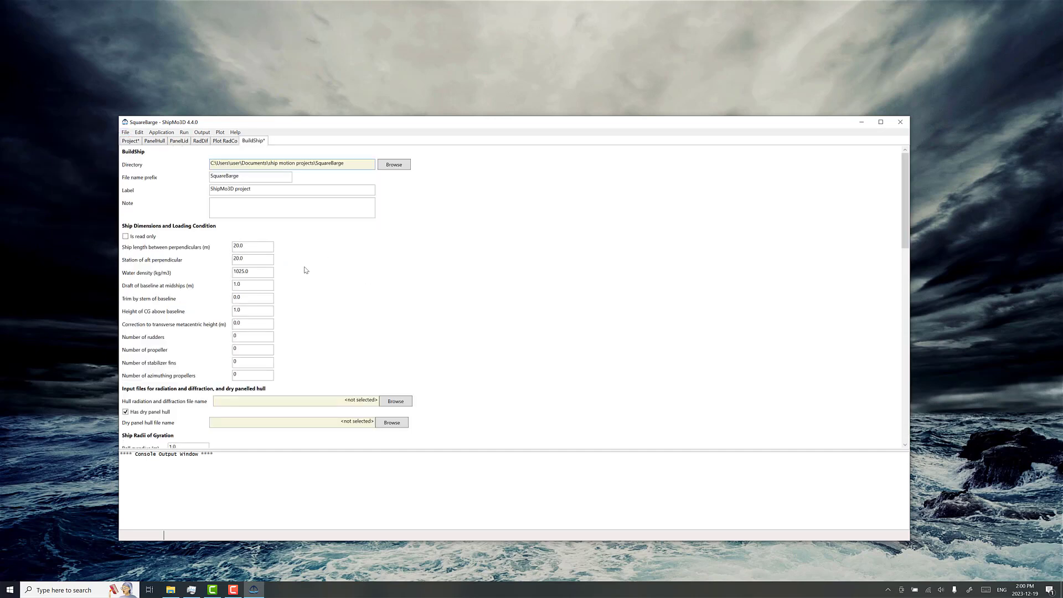
Step: Select squareBargeRadDifDB.bin as the hull radiation and diffraction file and SquareBargeDryPanelHull.bin as the dry panel hull file
scroll(330, 301, "down", 2)
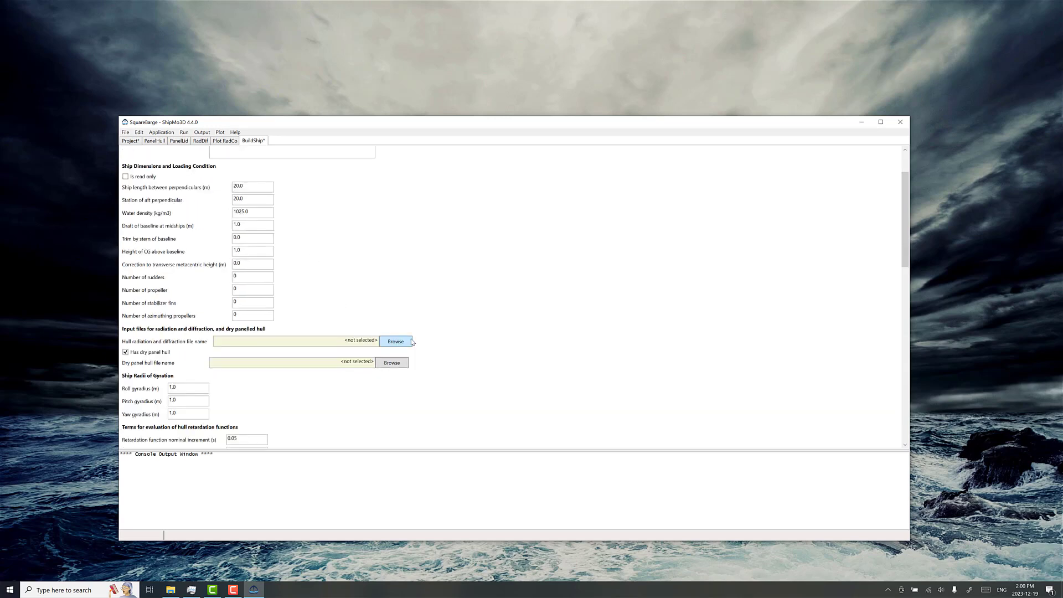
left_click(410, 342)
left_click(244, 189)
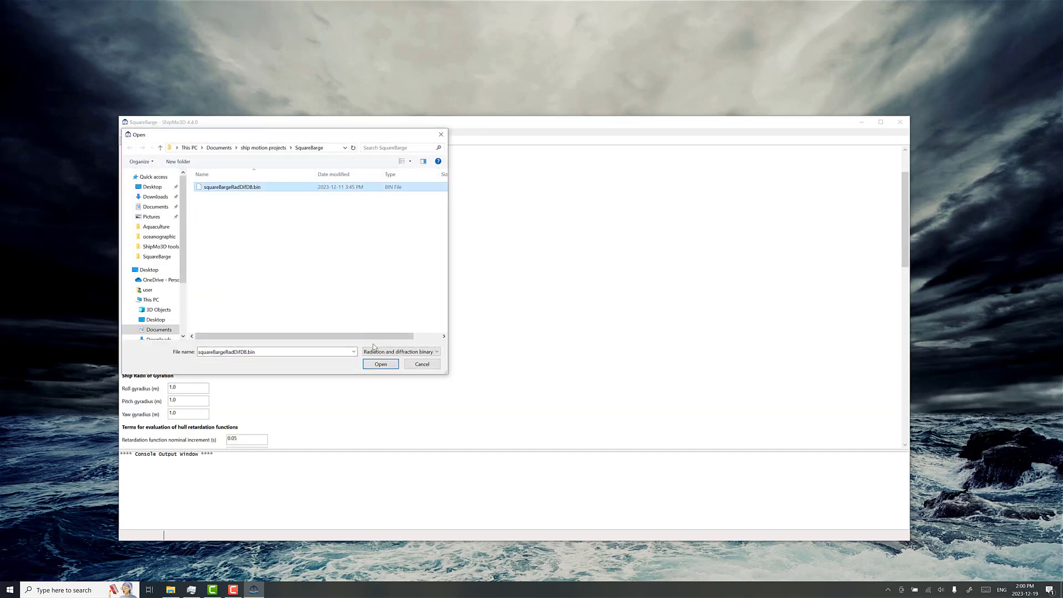
left_click(379, 364)
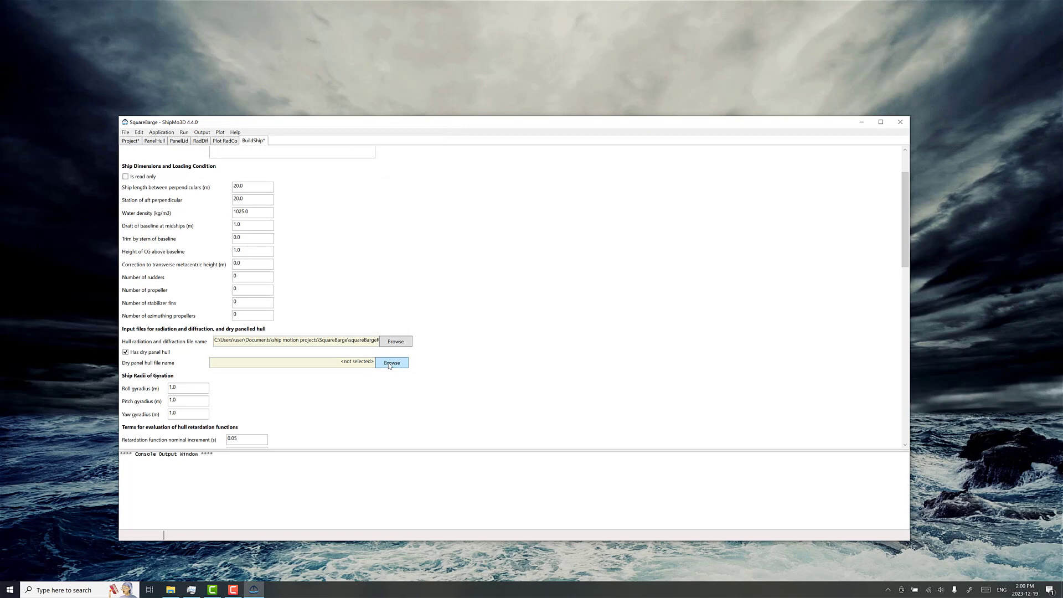
left_click(392, 363)
left_click(240, 189)
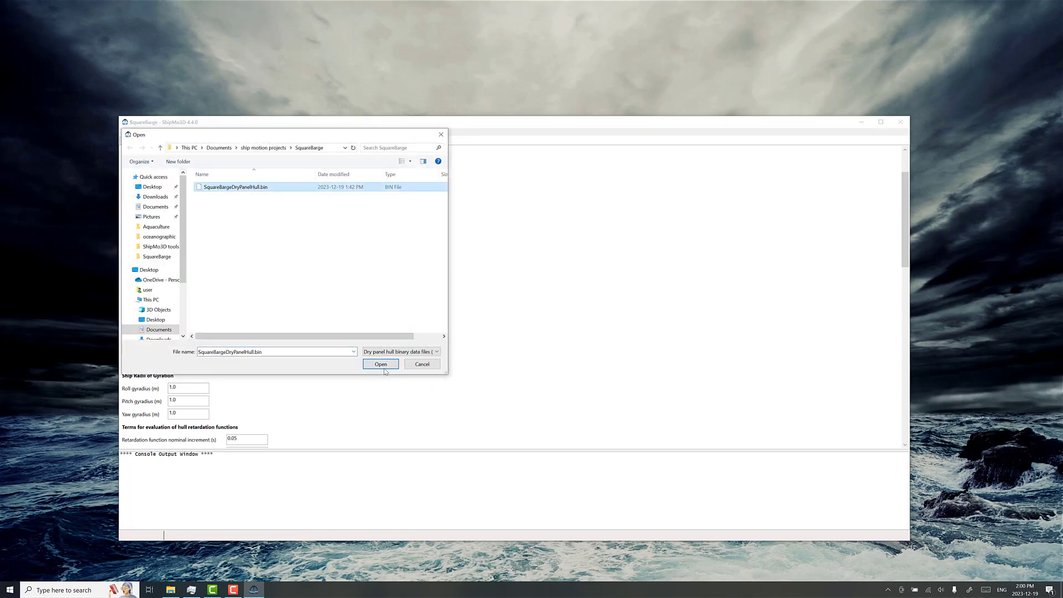
left_click(384, 368)
Step: Review the BuildShip gyradii, retardation terms, resistance, drag and maneuvering coefficients, and ship appendage settings
scroll(380, 384, "down", 3)
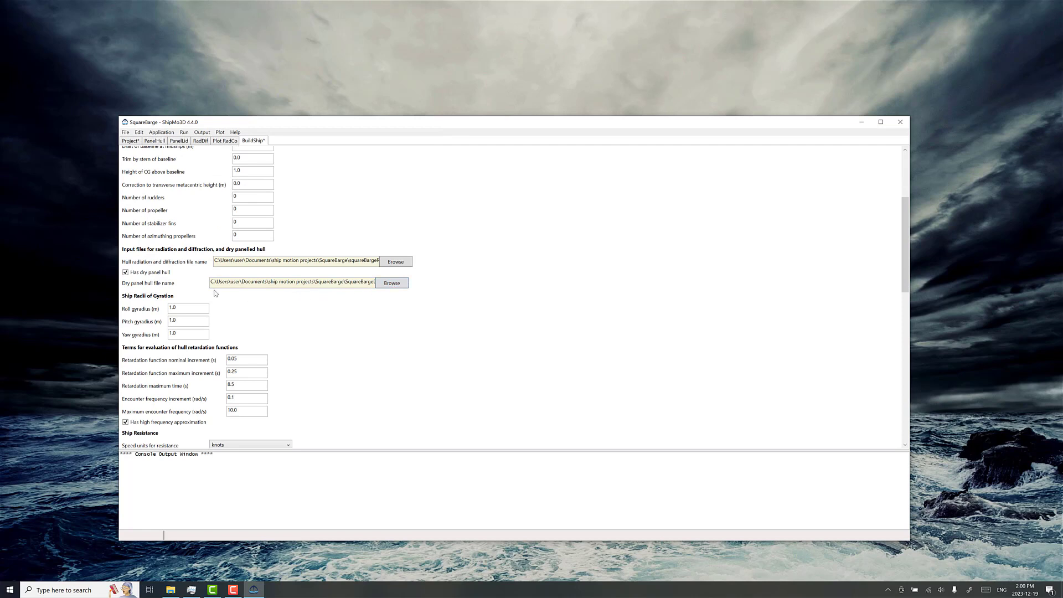
left_click_drag(184, 307, 169, 334)
scroll(166, 335, "down", 2)
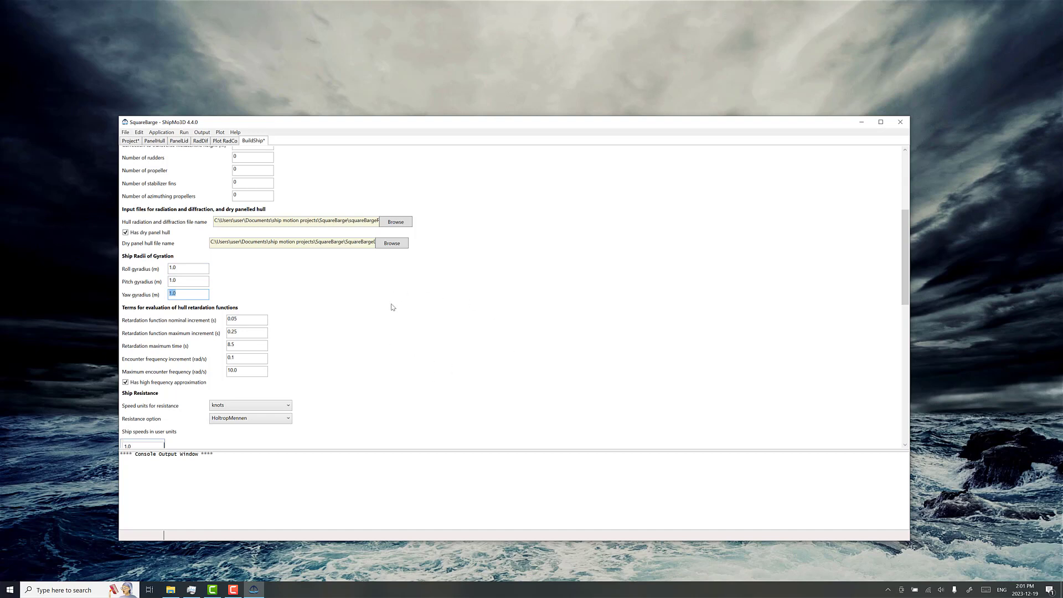
scroll(343, 318, "down", 1)
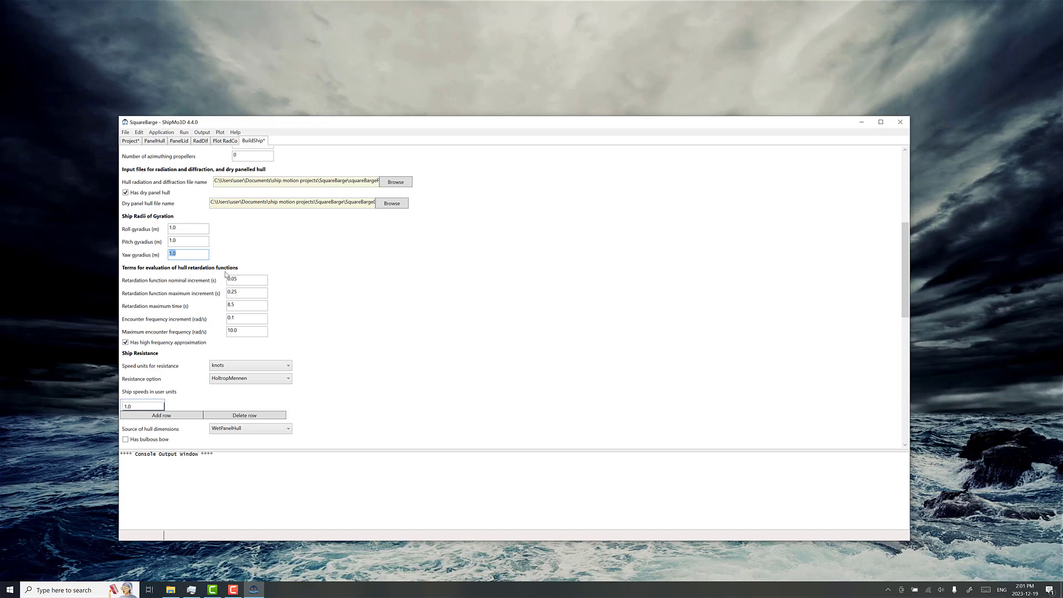
scroll(241, 314, "down", 2)
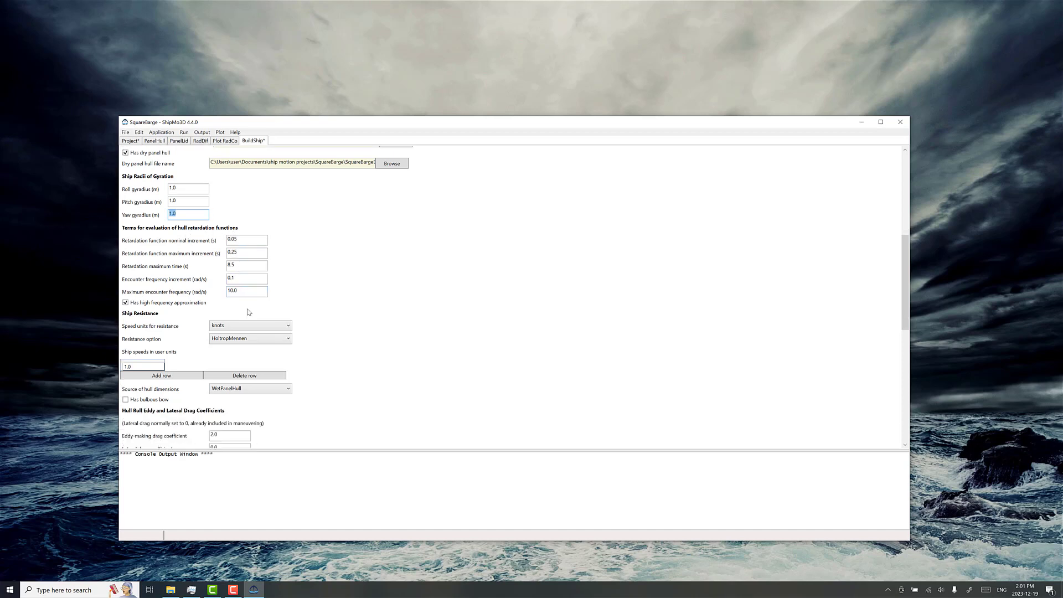
scroll(238, 307, "down", 2)
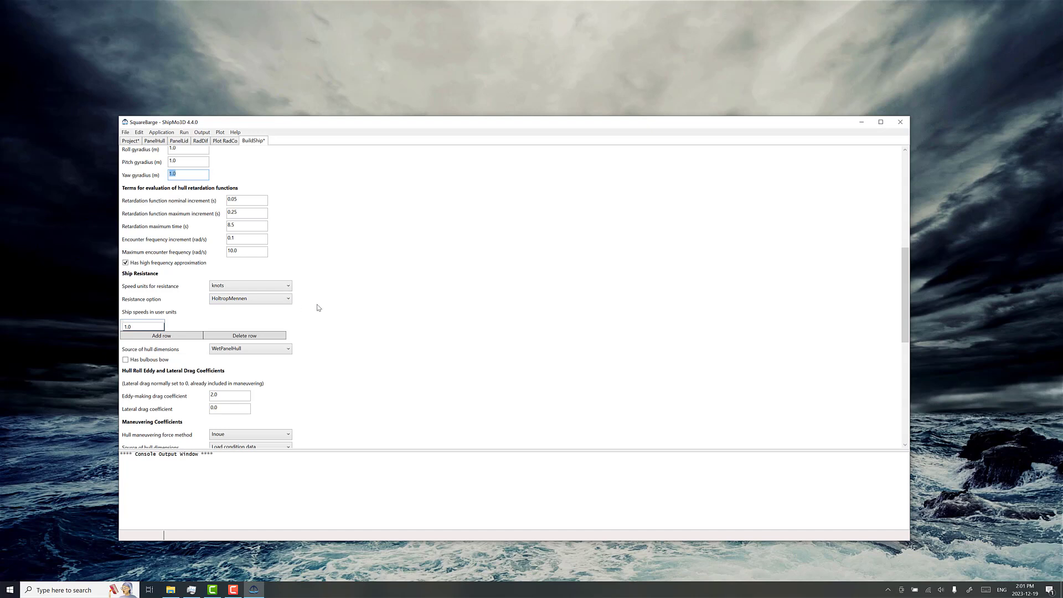
scroll(318, 308, "down", 10)
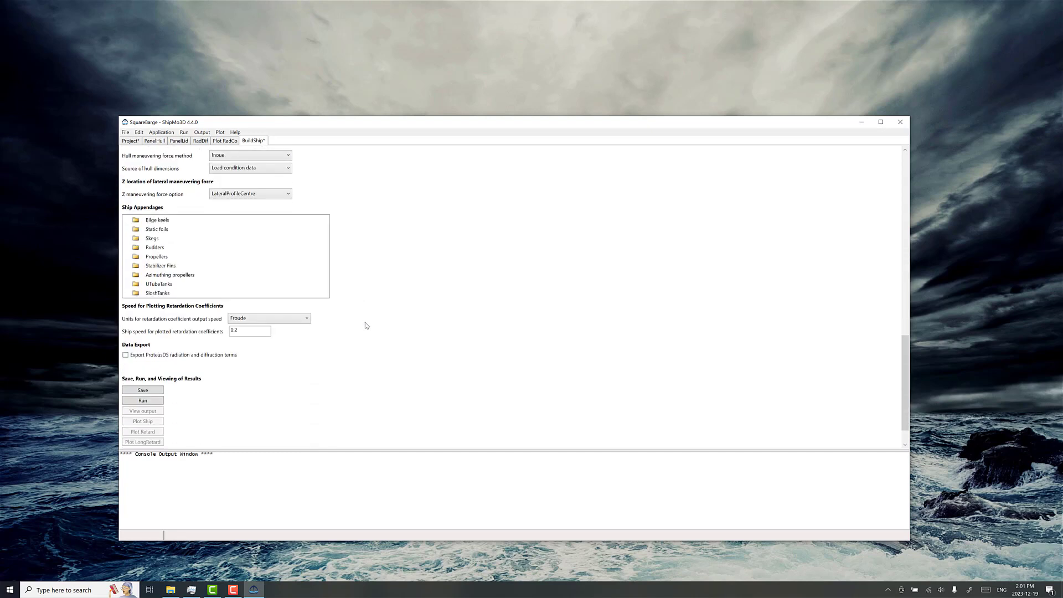
scroll(364, 322, "up", 1)
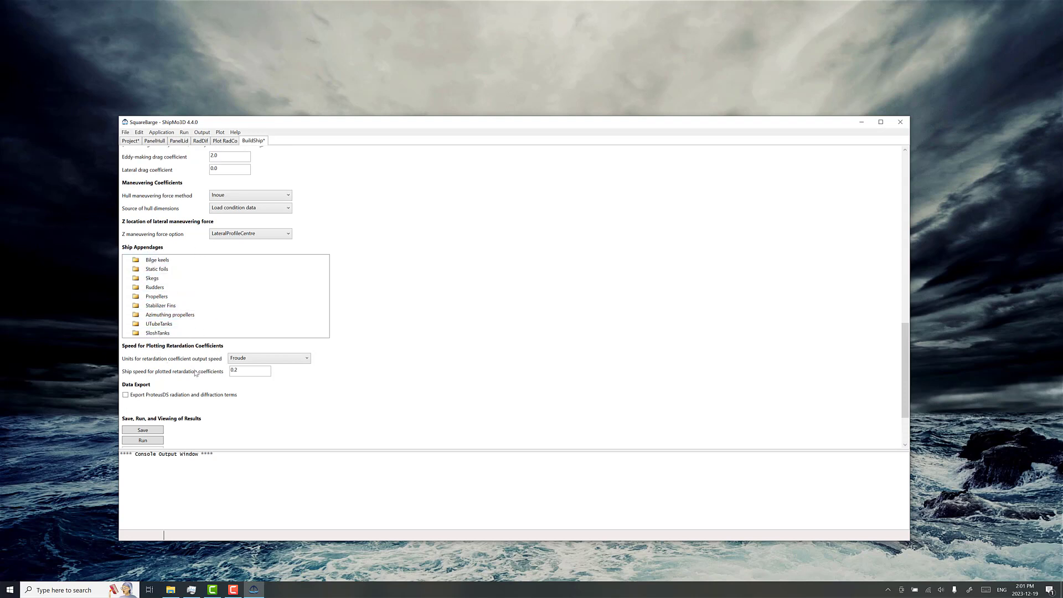
left_click(157, 296)
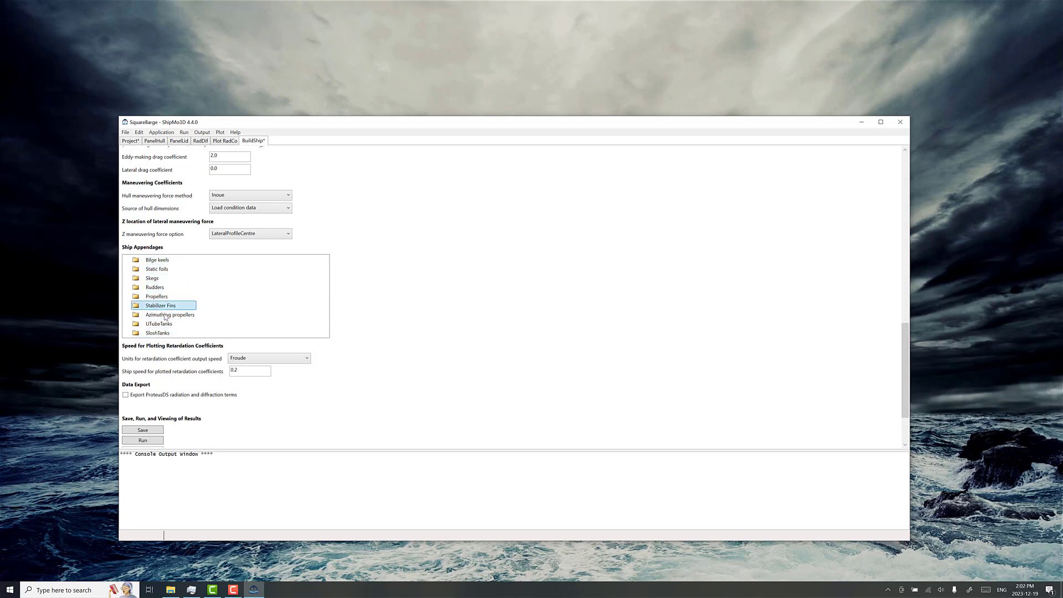
Step: Try to run the BuildShip computation with the HoltropMennen resistance option
scroll(183, 364, "down", 2)
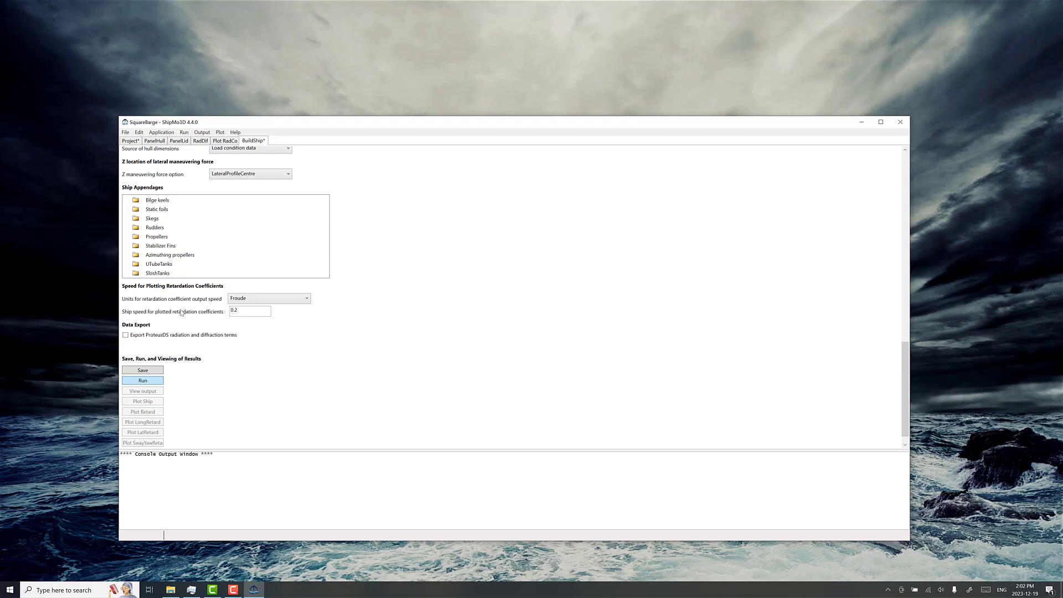
left_click(148, 383)
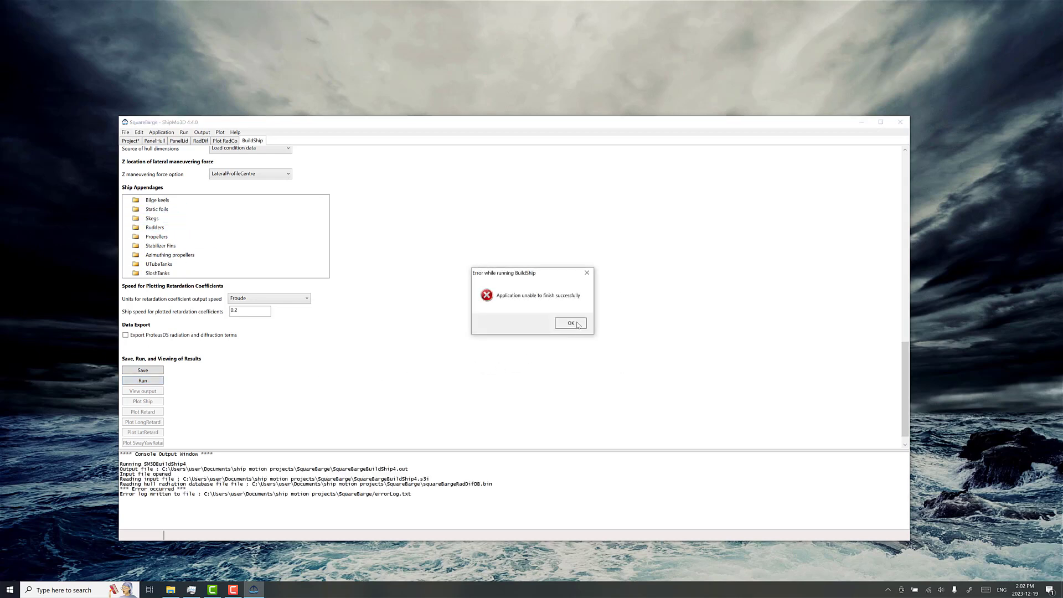
left_click(571, 323)
Step: Set the ship resistance option to InputResist with its default coefficient row and run the BuildShip computation
scroll(356, 387, "up", 3)
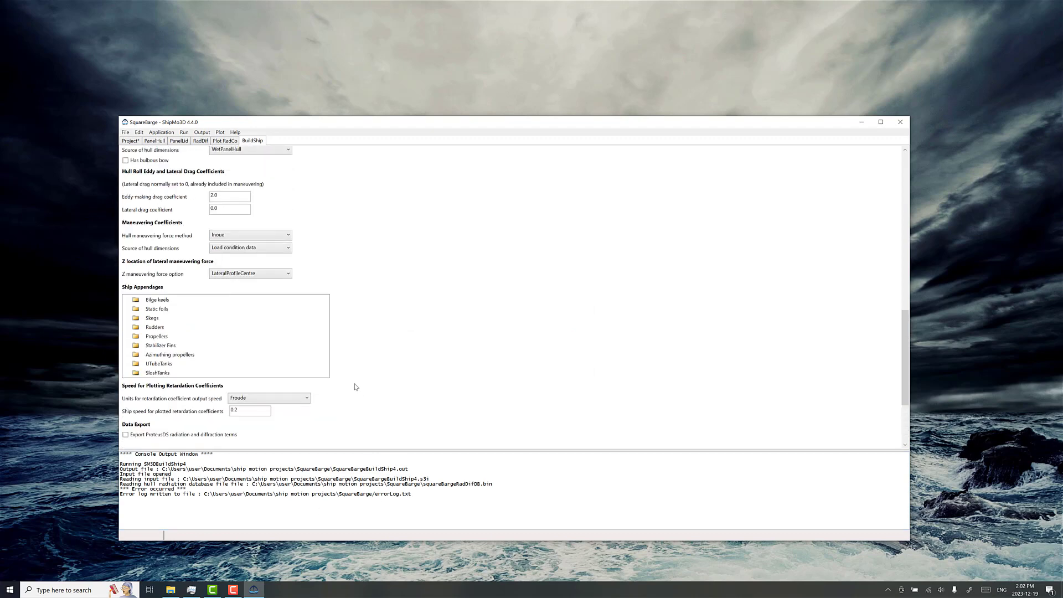
scroll(279, 270, "up", 5)
left_click(242, 259)
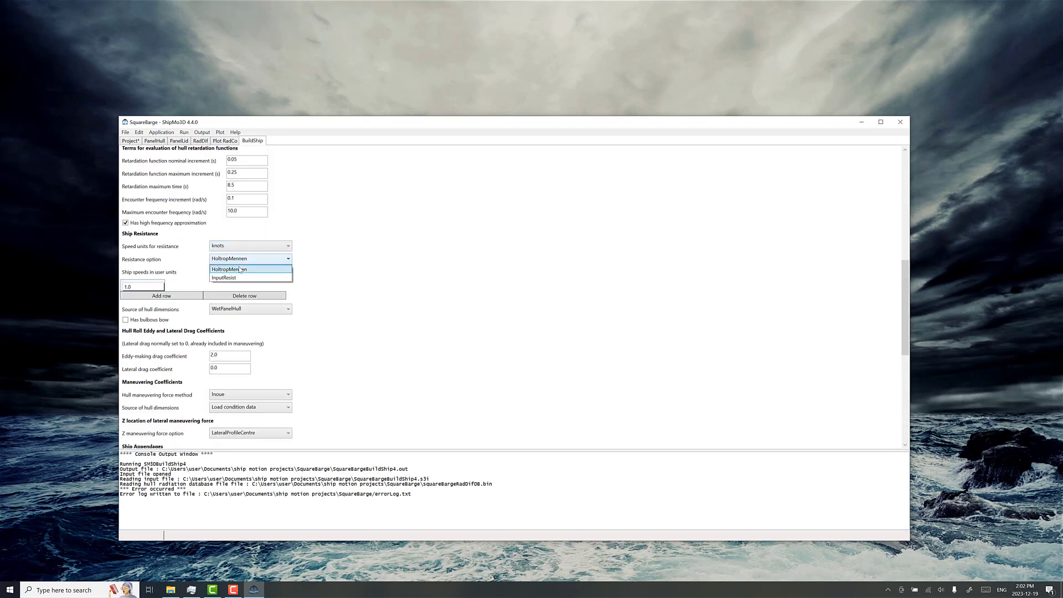
left_click(235, 278)
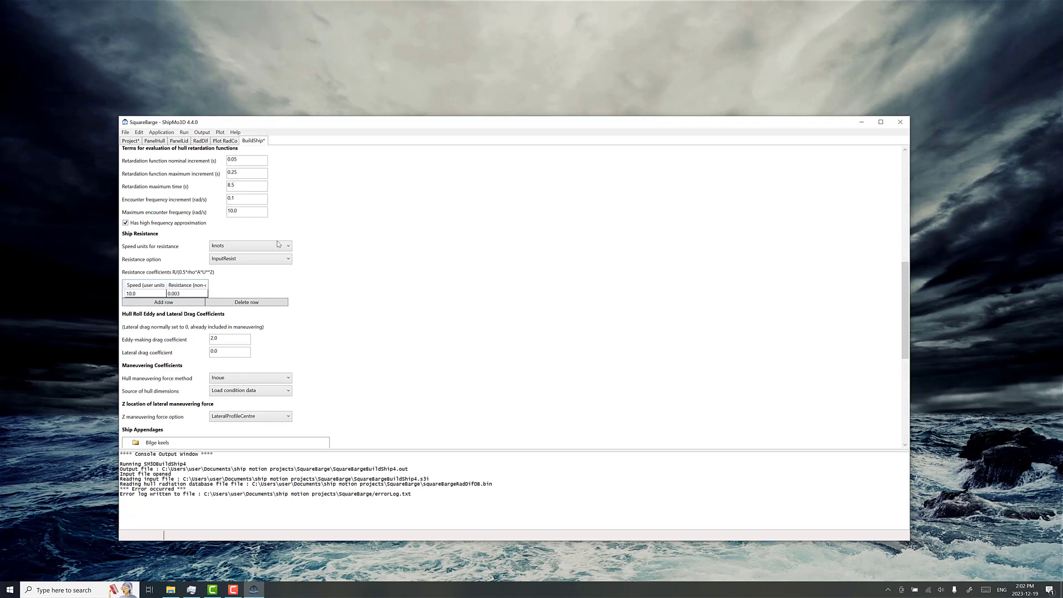
scroll(305, 324, "down", 8)
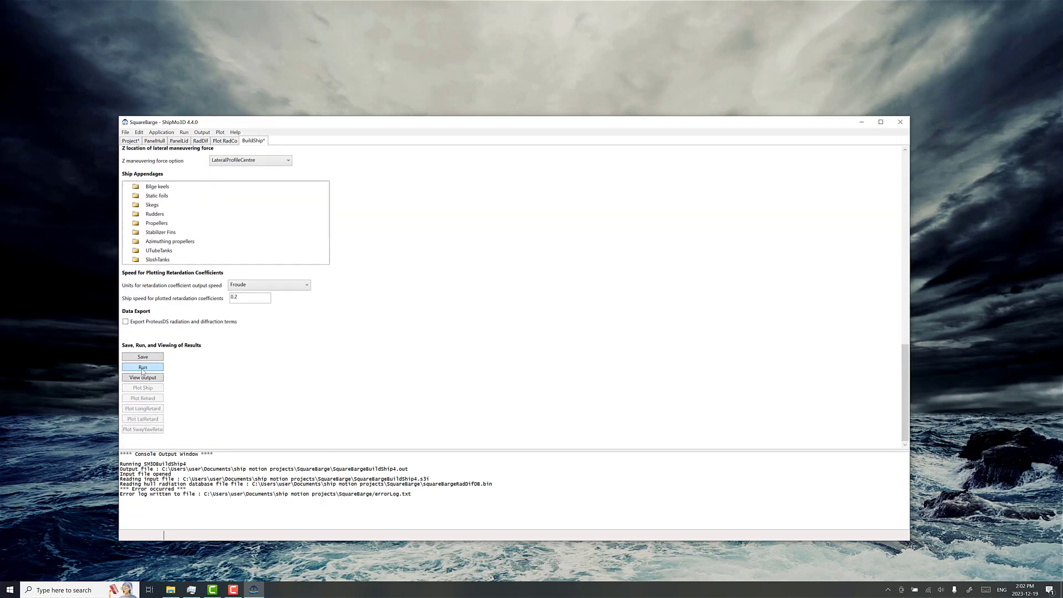
left_click(142, 369)
left_click(555, 324)
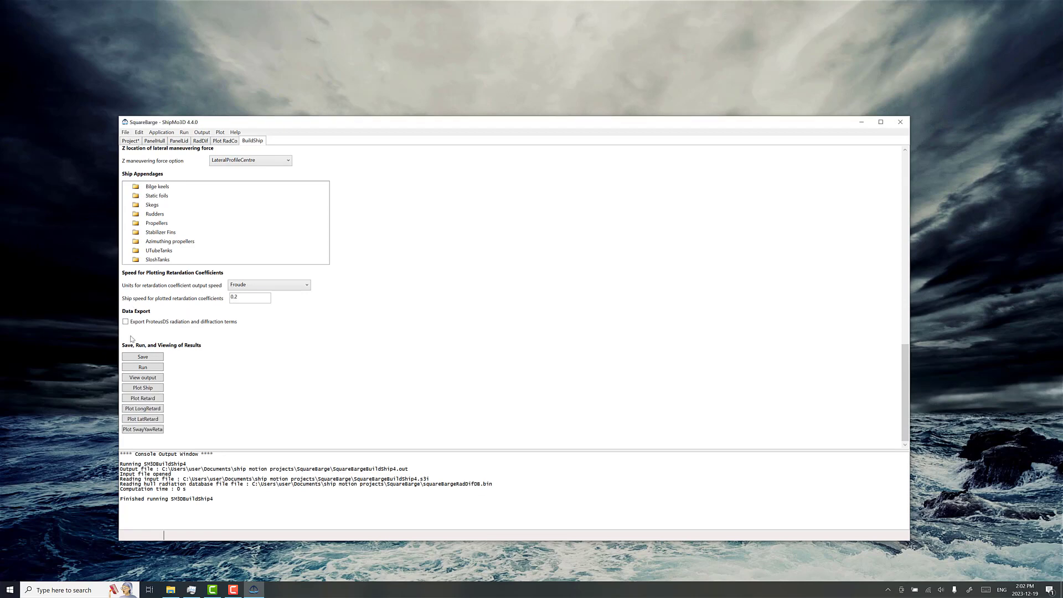
Step: Check the BuildShip retardation terms against the added mass and damping curves in the RadCo plot
scroll(351, 337, "up", 10)
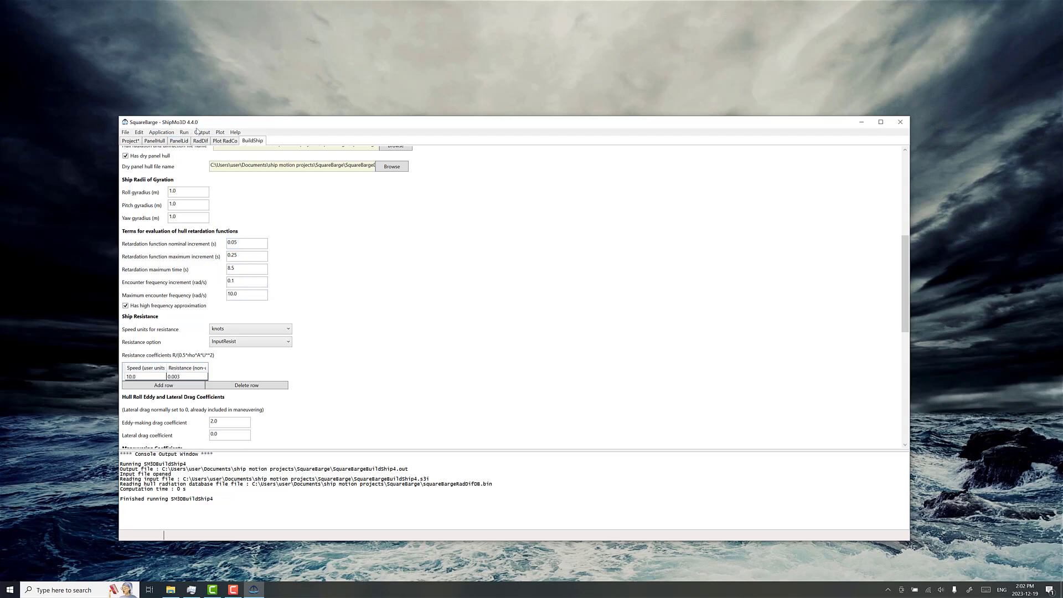
left_click(224, 141)
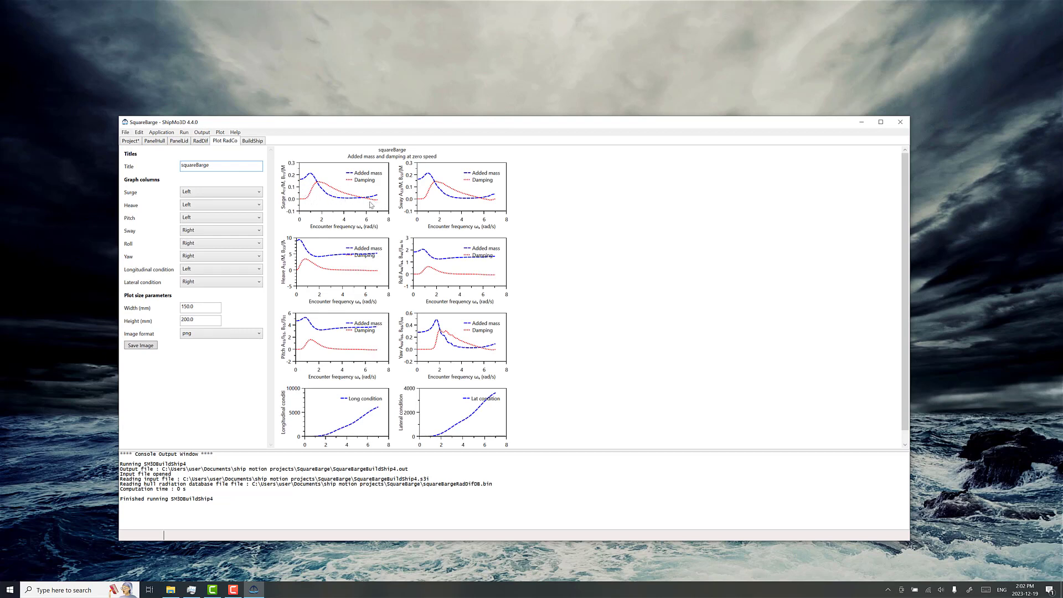
Step: Plot the hull retardation functions from the BuildShip results and examine how they decay with delay time
left_click(254, 142)
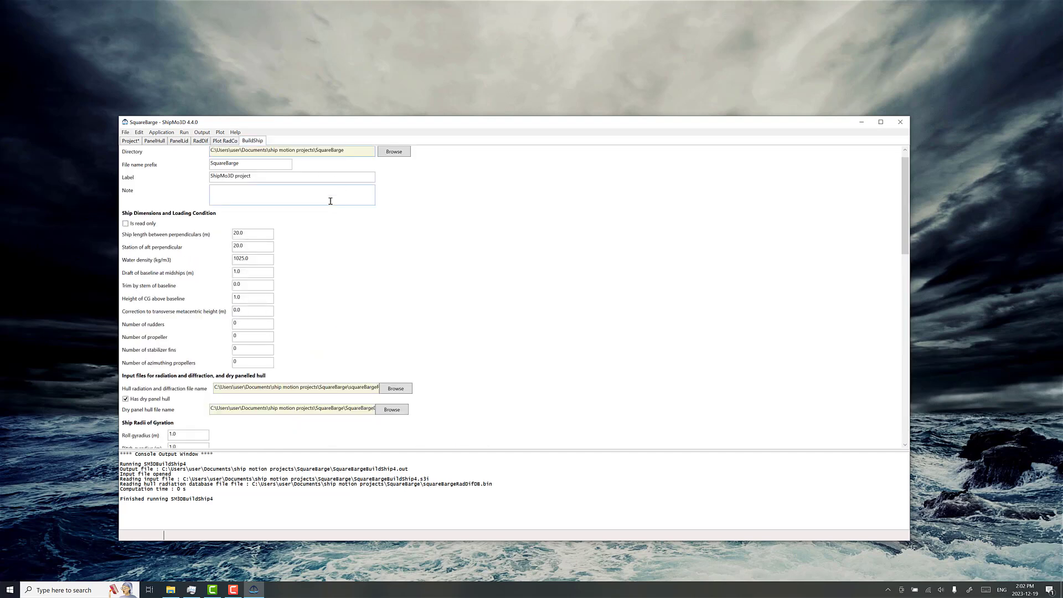
scroll(327, 304, "down", 15)
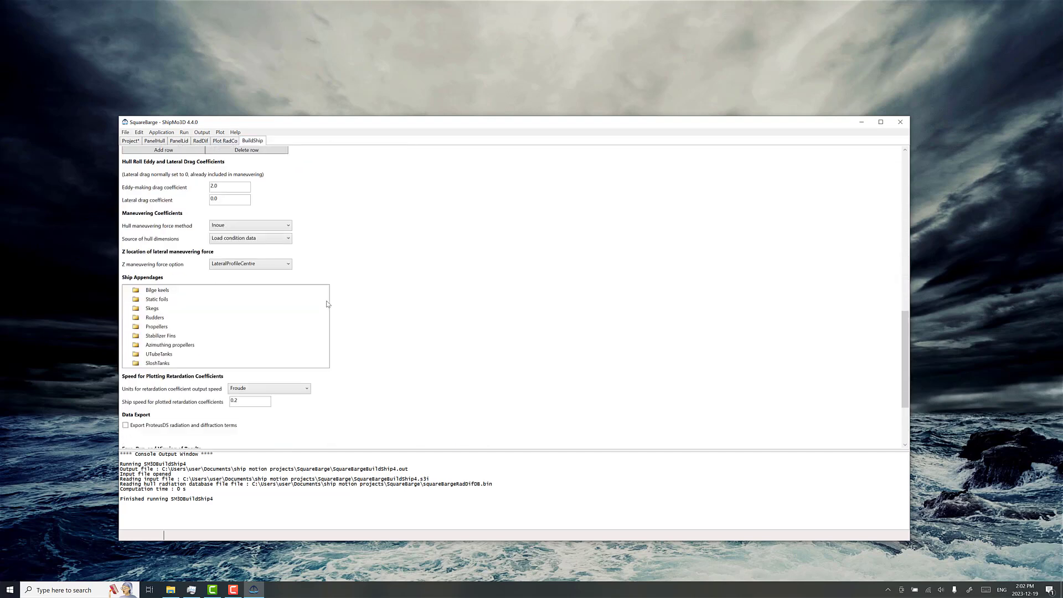
scroll(327, 304, "down", 3)
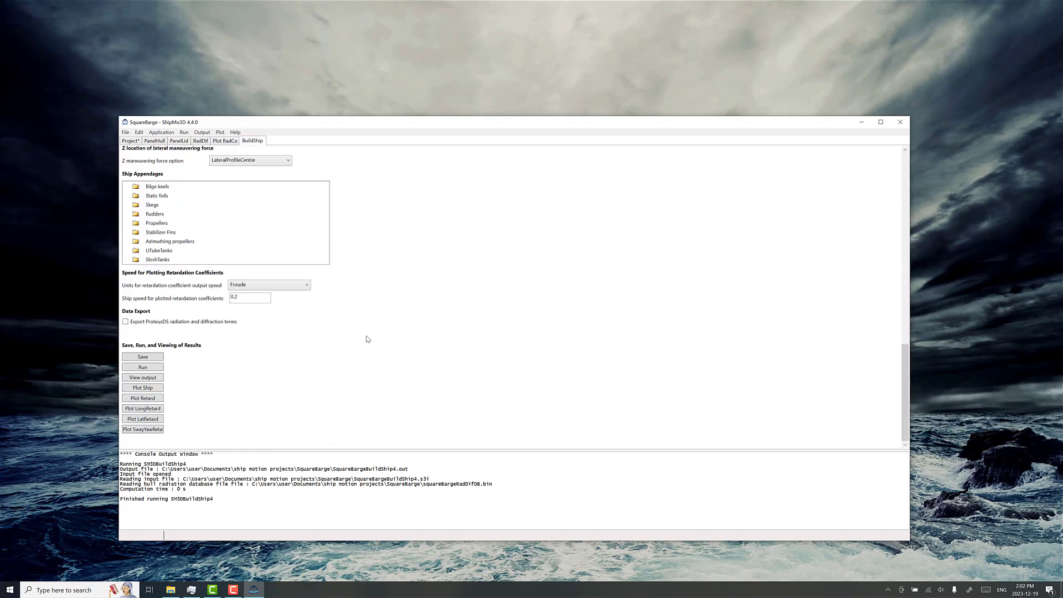
left_click(140, 399)
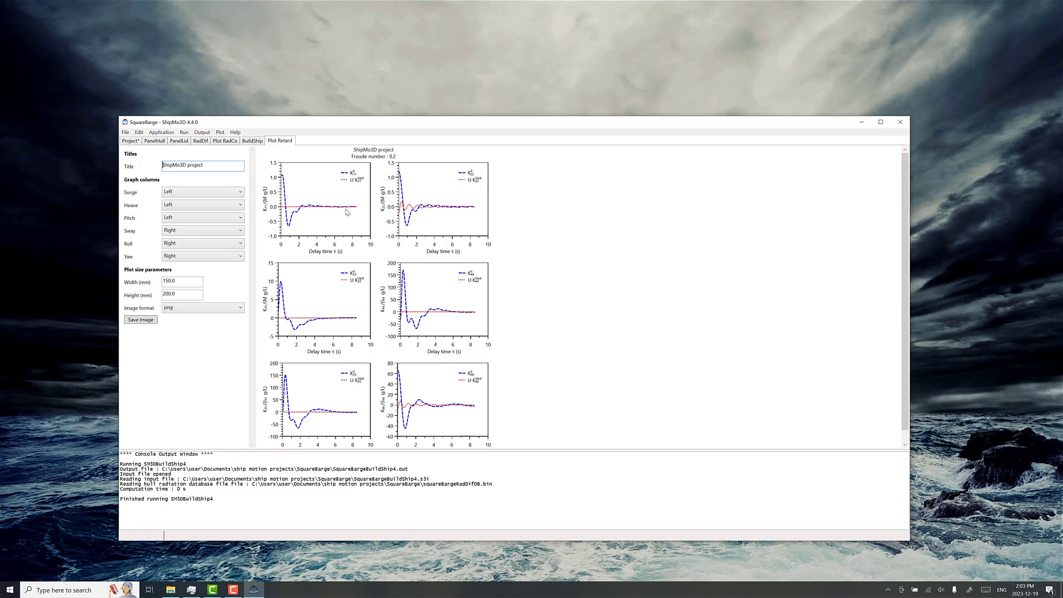
Step: Check the retardation maximum time in the BuildShip settings and compare it with the tails of the plotted retardation functions
left_click(253, 140)
scroll(289, 303, "down", 3)
scroll(289, 303, "down", 3)
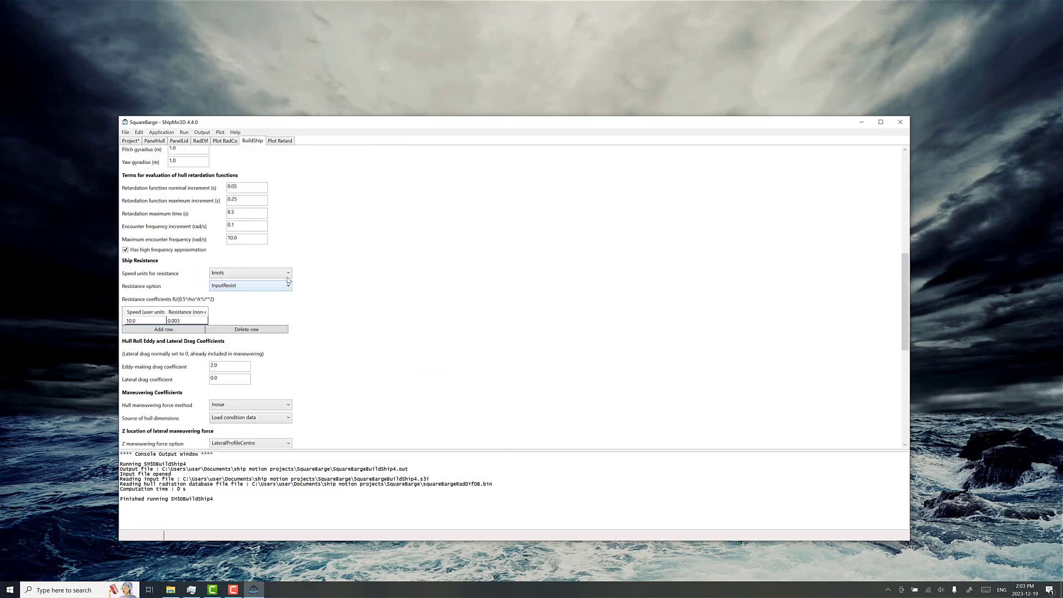
left_click_drag(244, 232, 143, 237)
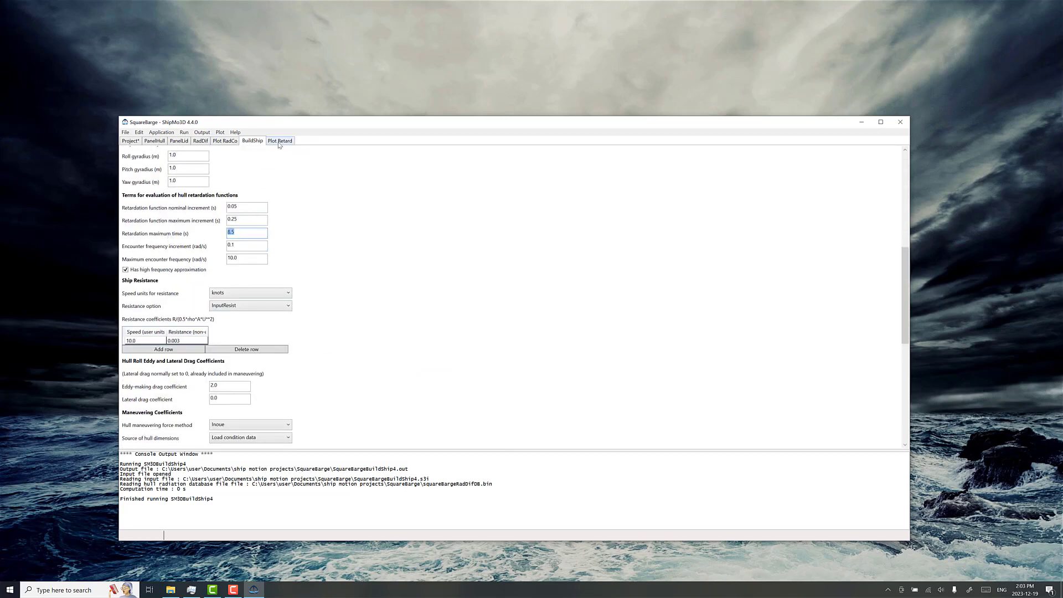
left_click(279, 143)
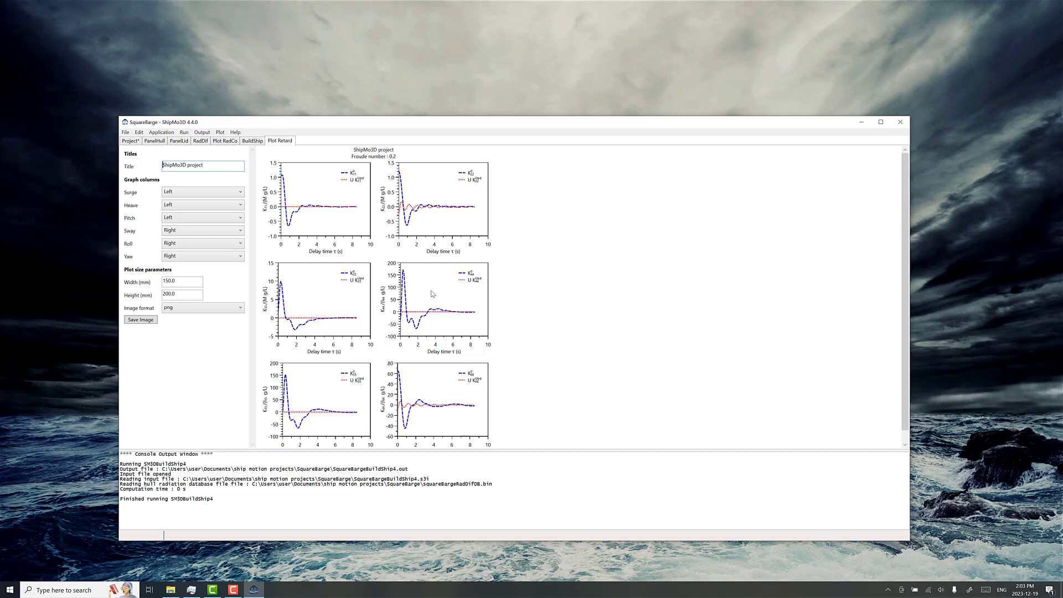
scroll(440, 418, "down", 1)
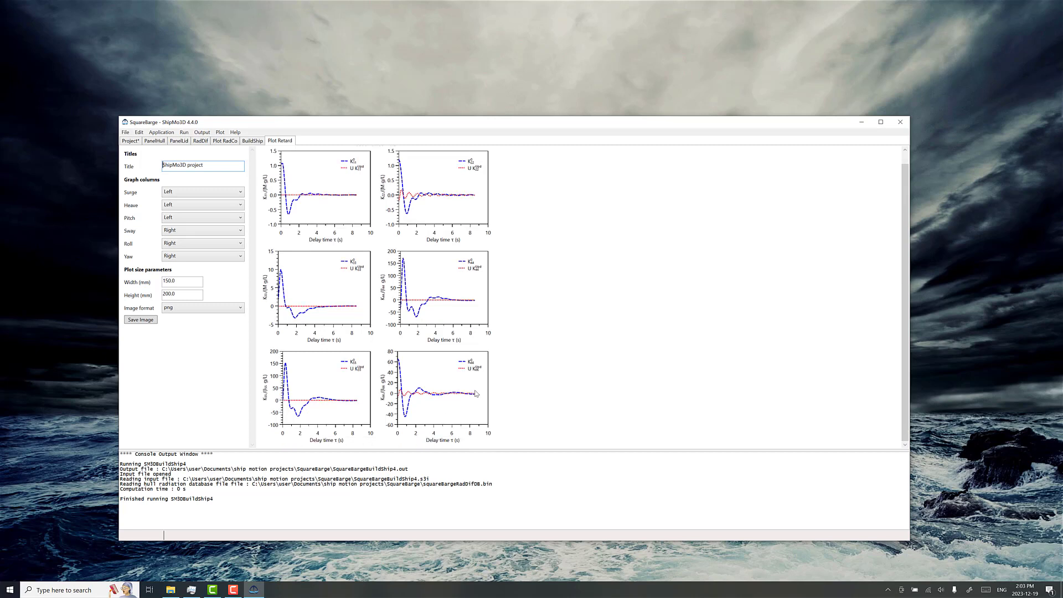
Step: Enable the export of ProteusDS radiation and diffraction terms in the BuildShip settings and rerun the BuildShip computation
scroll(476, 393, "up", 1)
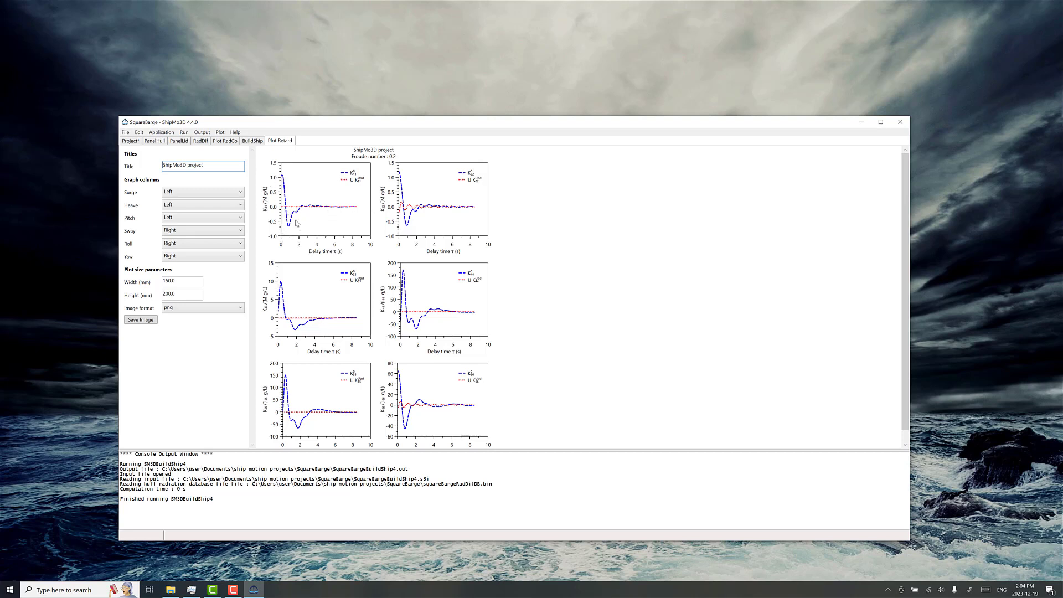
left_click(252, 140)
scroll(319, 262, "down", 3)
scroll(329, 278, "down", 10)
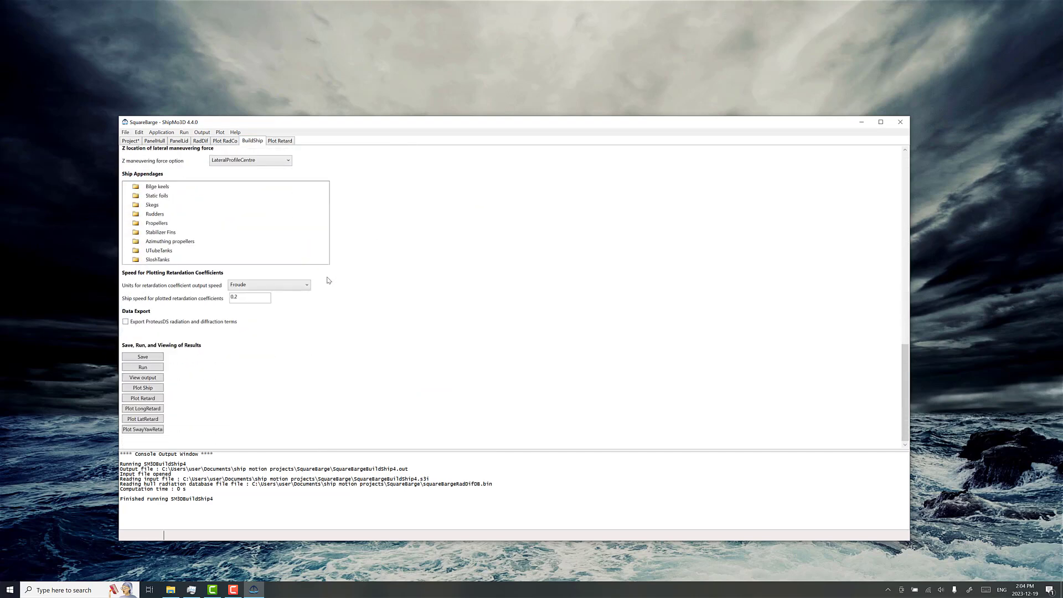
left_click(126, 322)
left_click(151, 368)
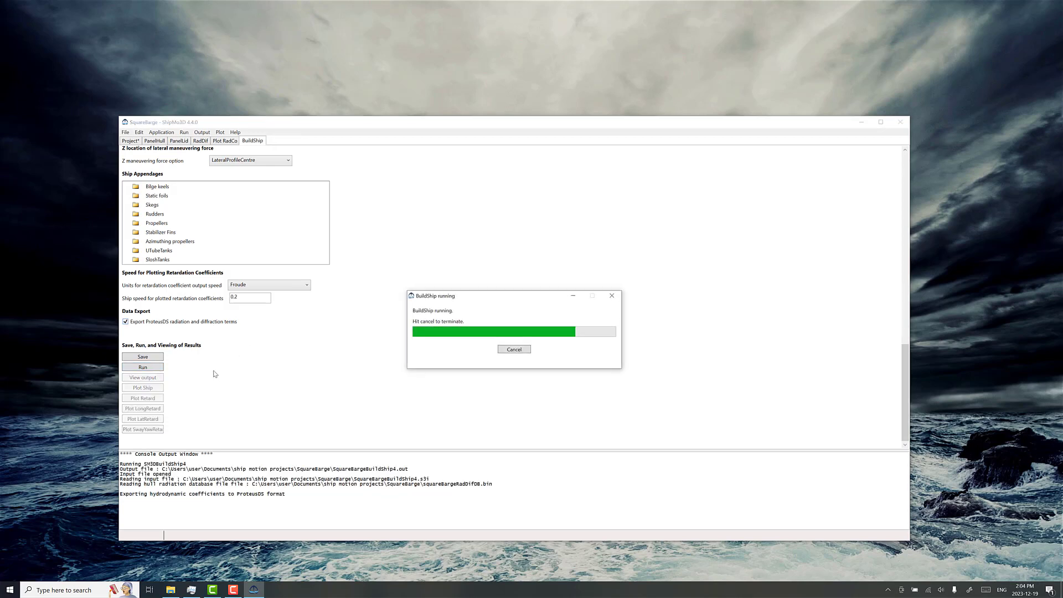
left_click(551, 319)
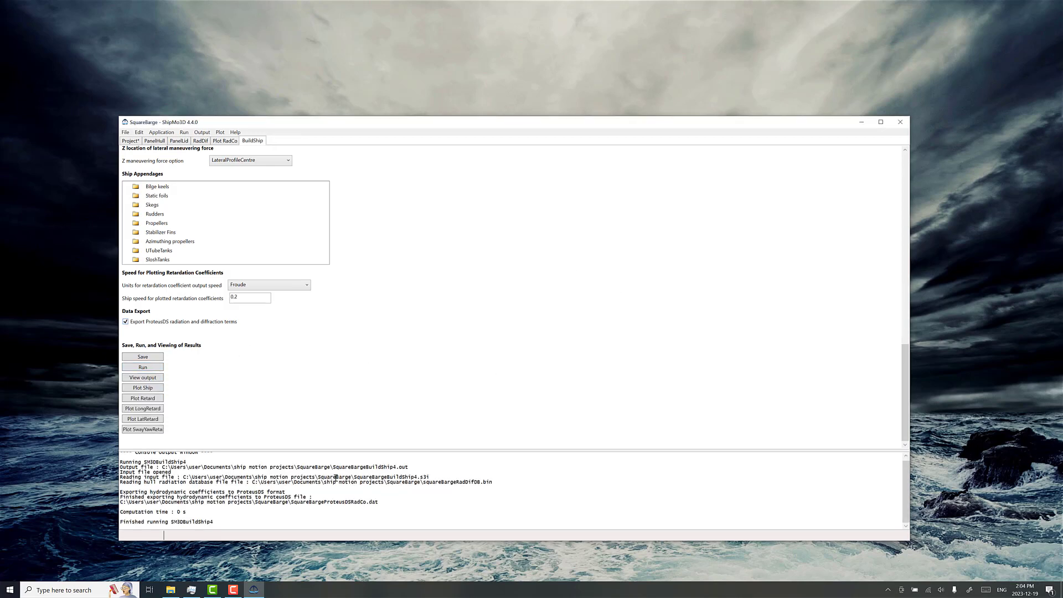
Step: Open SquareBargeProteusDSRadCo.dat from the SquareBarge folder in File Explorer and examine its hydrostatic stiffness, added mass and damping entries
left_click(170, 589)
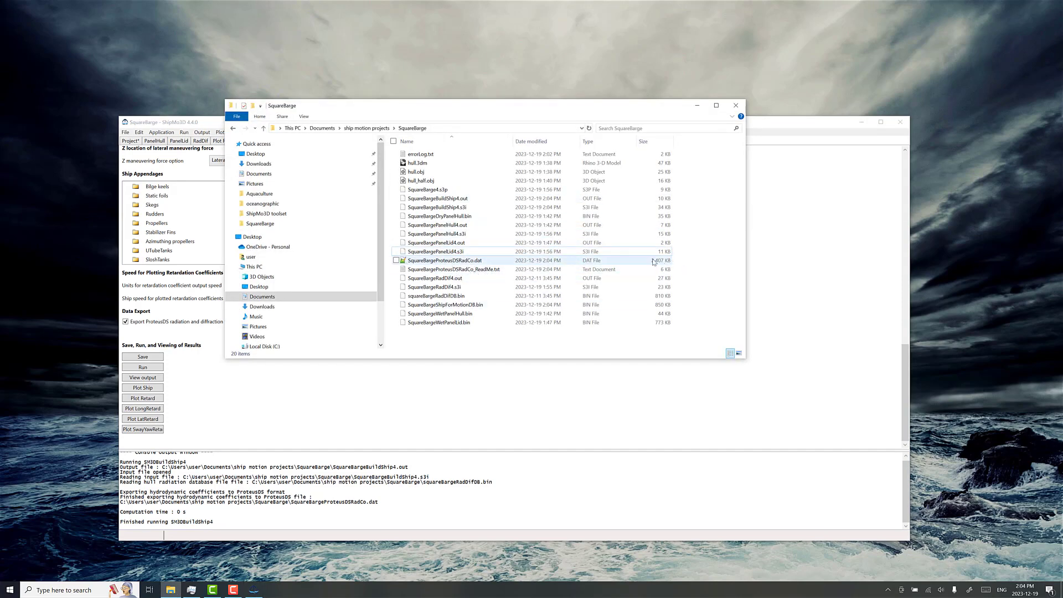
left_click(432, 262)
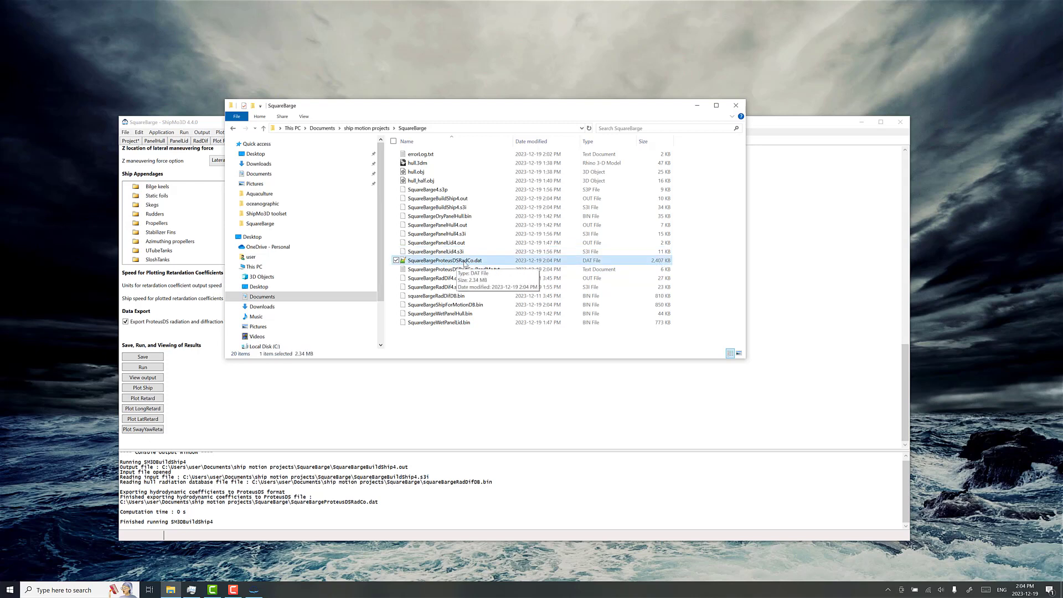
double_click(464, 262)
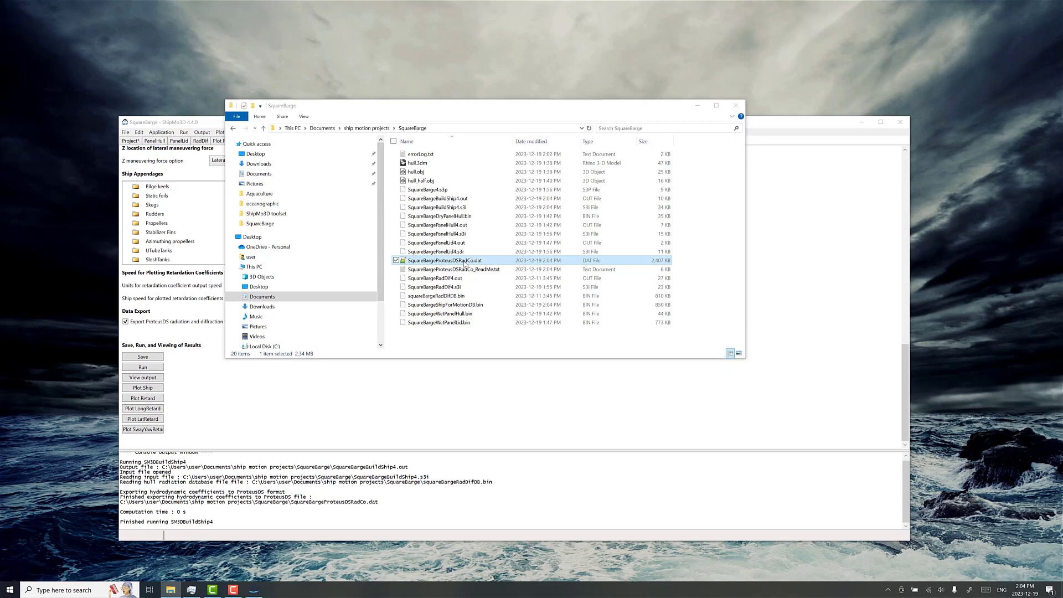
scroll(490, 155, "down", 15)
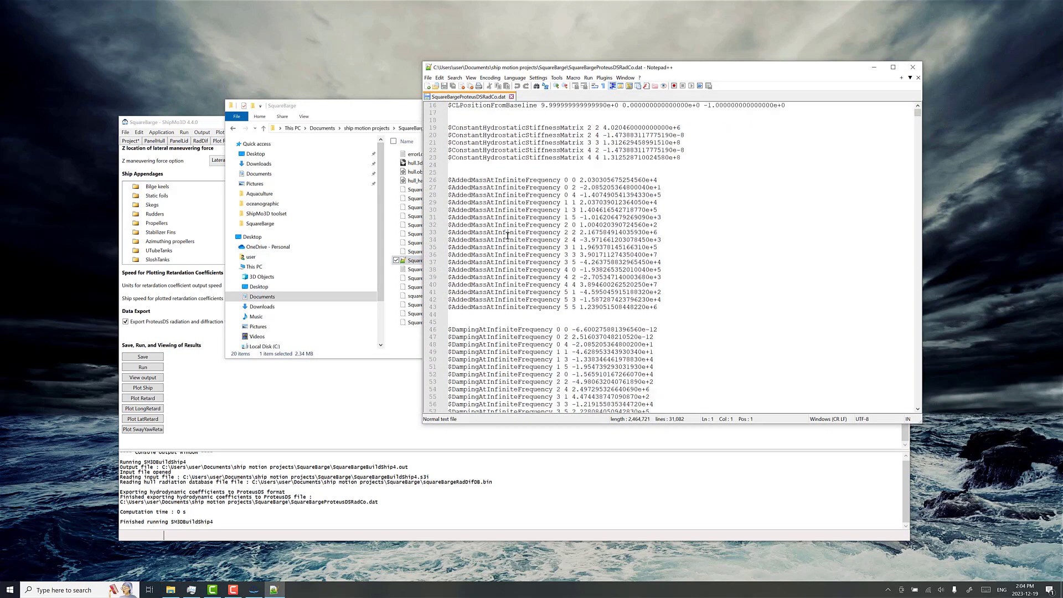
scroll(508, 236, "down", 20)
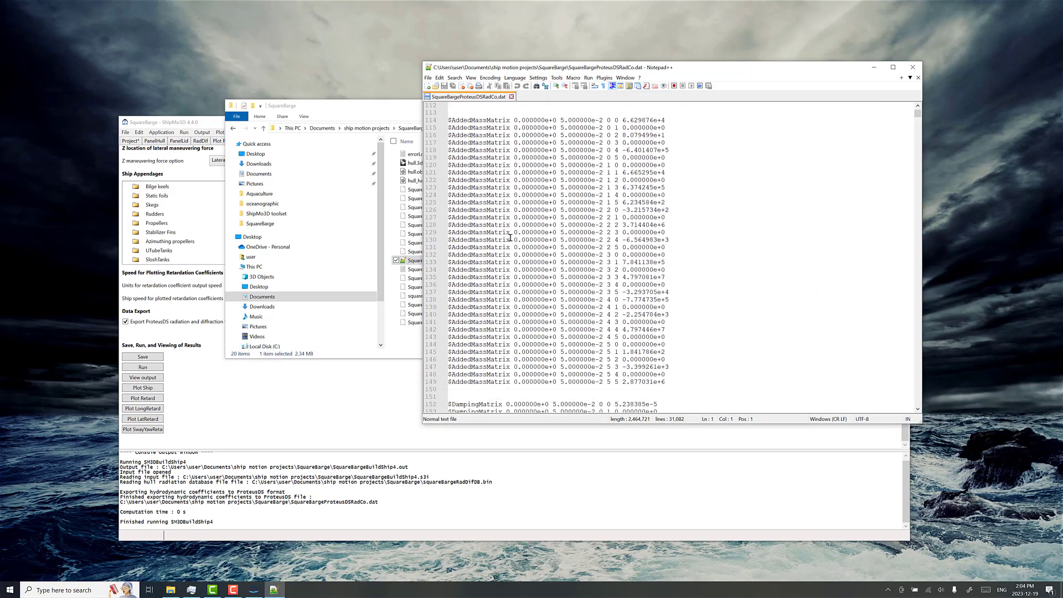
scroll(510, 237, "down", 20)
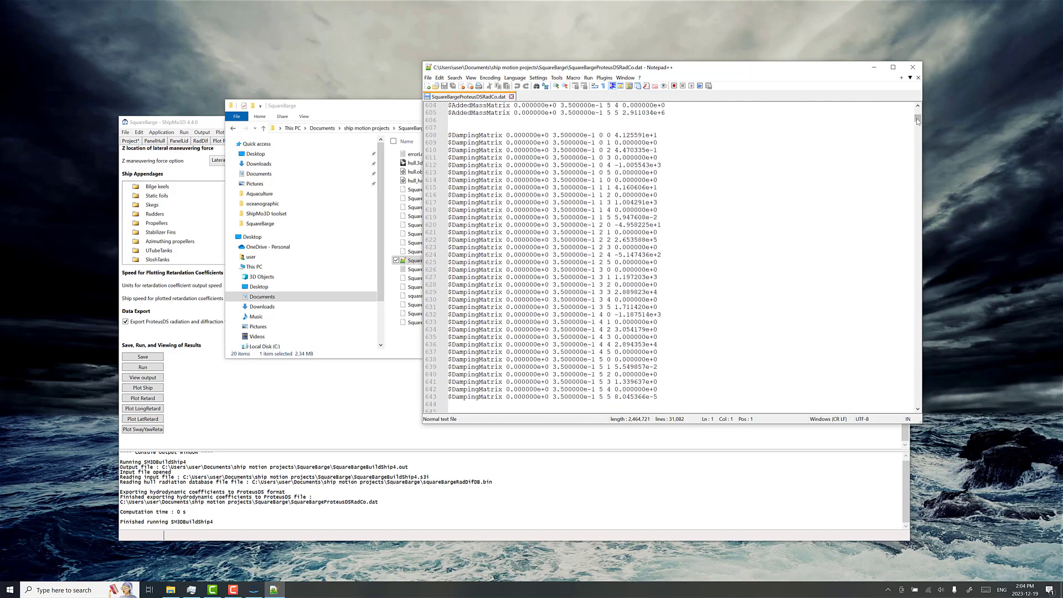
Step: Examine the kernel, excitation, incident load and diffraction load entries further down the exported data file, and close the file
left_click_drag(917, 120, 945, 308)
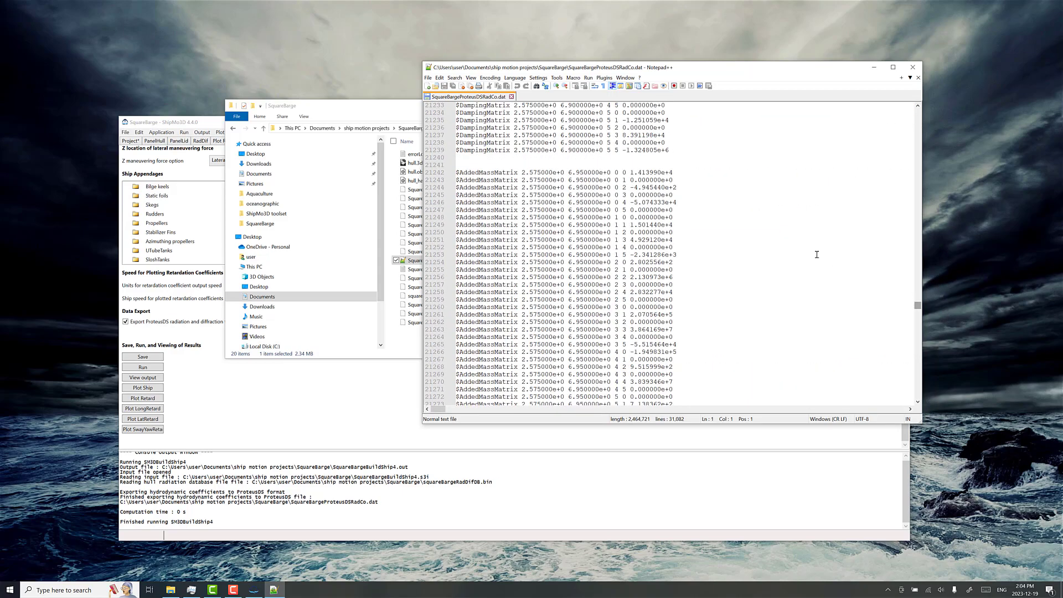
scroll(816, 254, "down", 20)
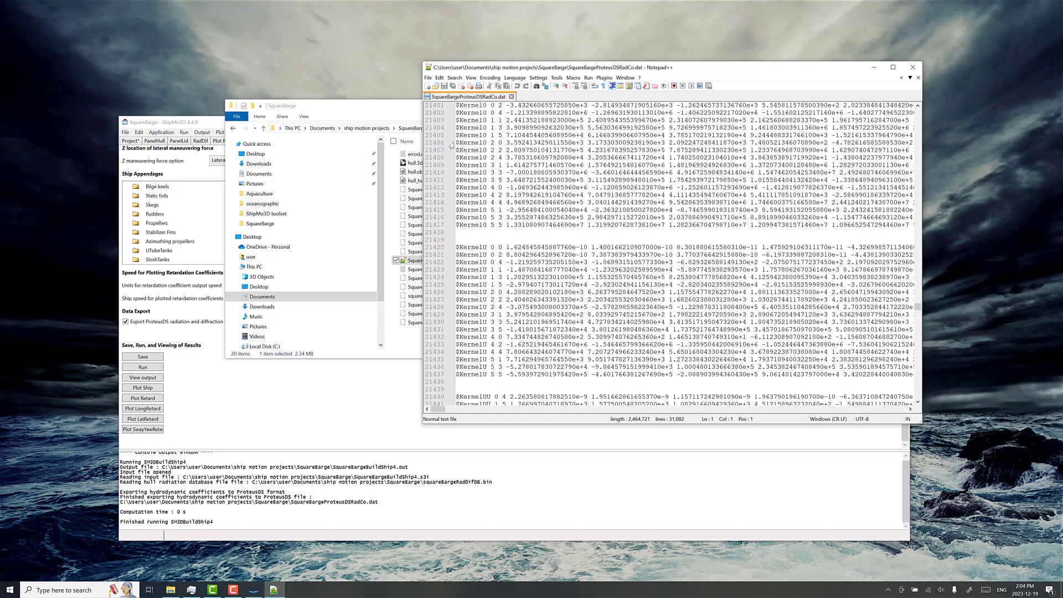
scroll(533, 221, "down", 16)
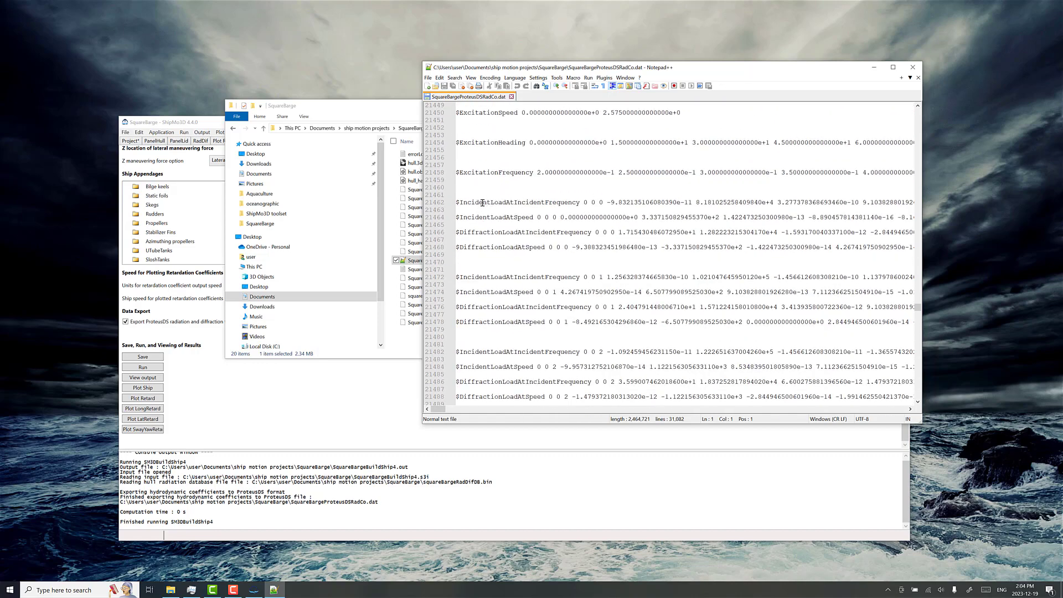
scroll(515, 283, "down", 4)
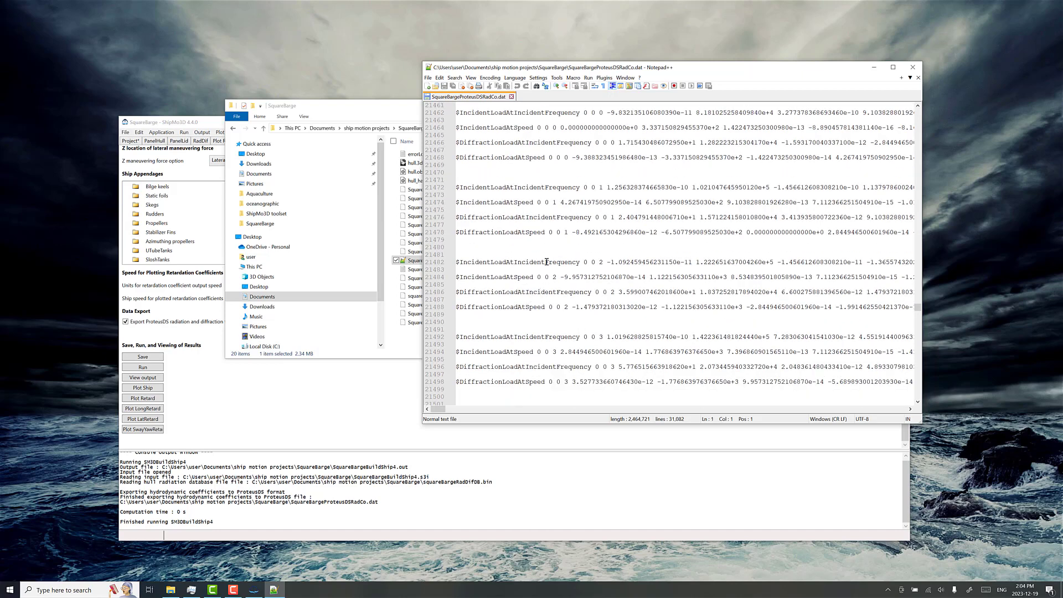
scroll(558, 175, "up", 5)
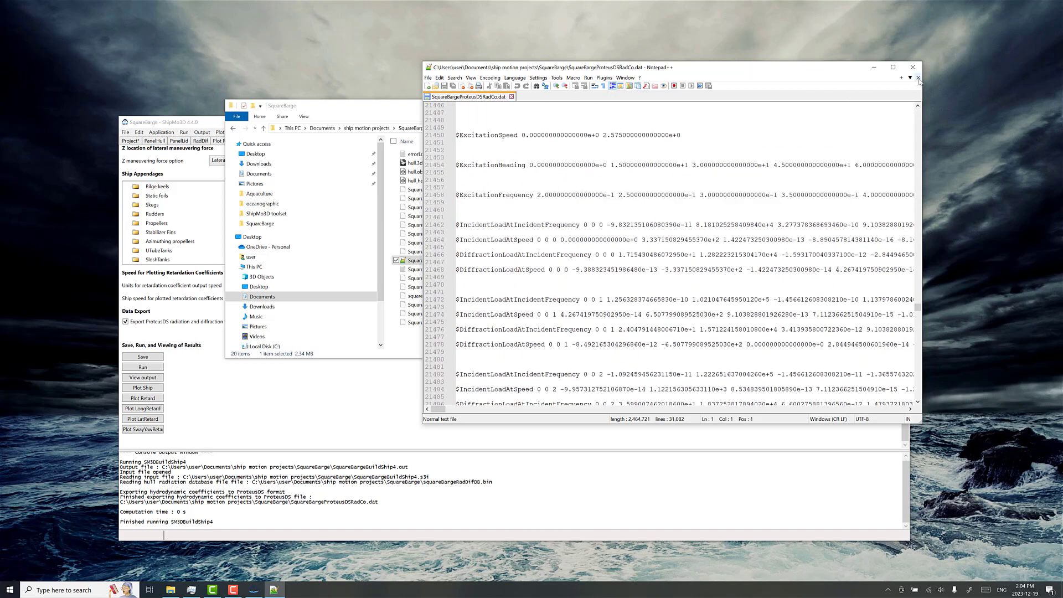
left_click(918, 78)
left_click(912, 67)
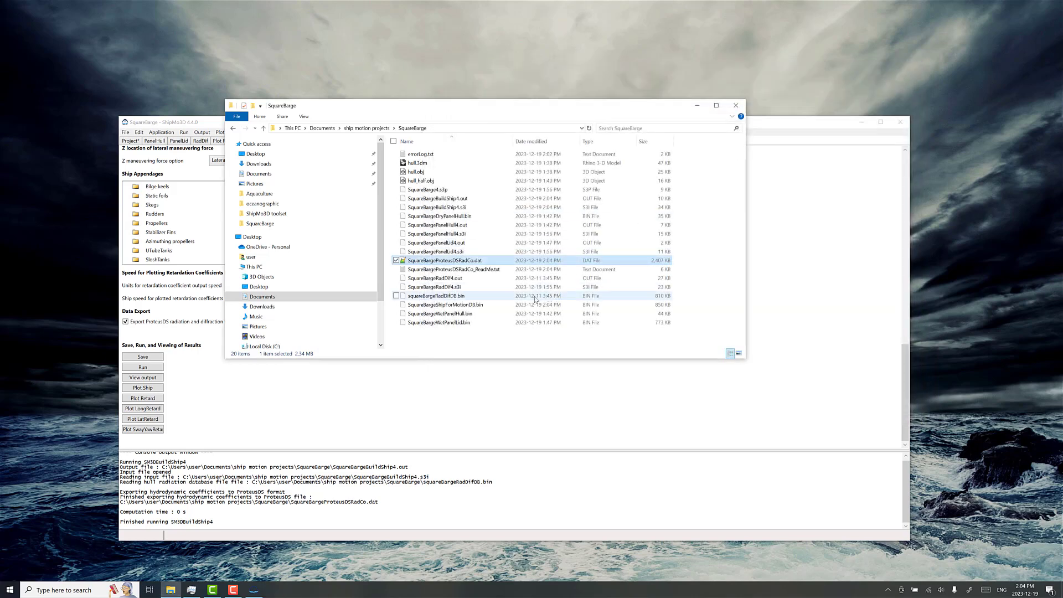
left_click(485, 346)
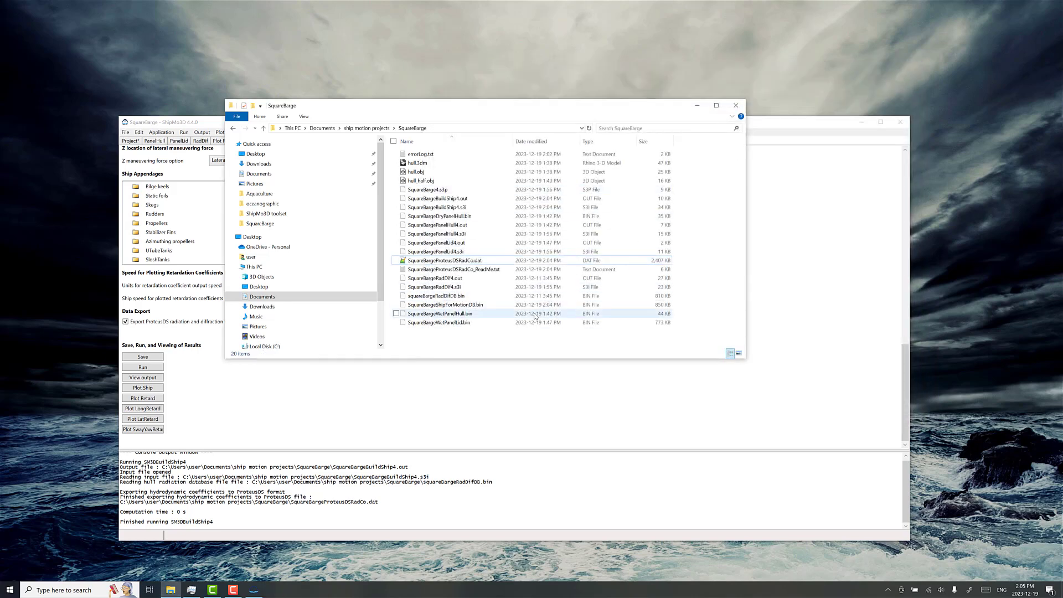